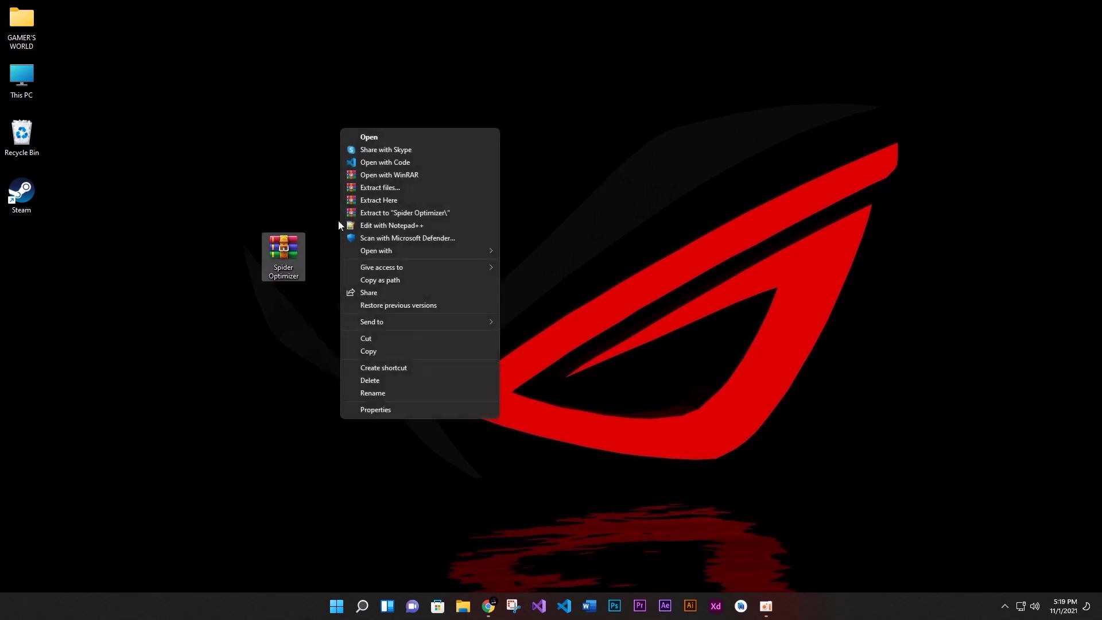
Step: Extract the Spider Optimizer archive onto the desktop and open the extracted folder in a maximized window
{"action": "left_click", "coordinate": [369, 202]}
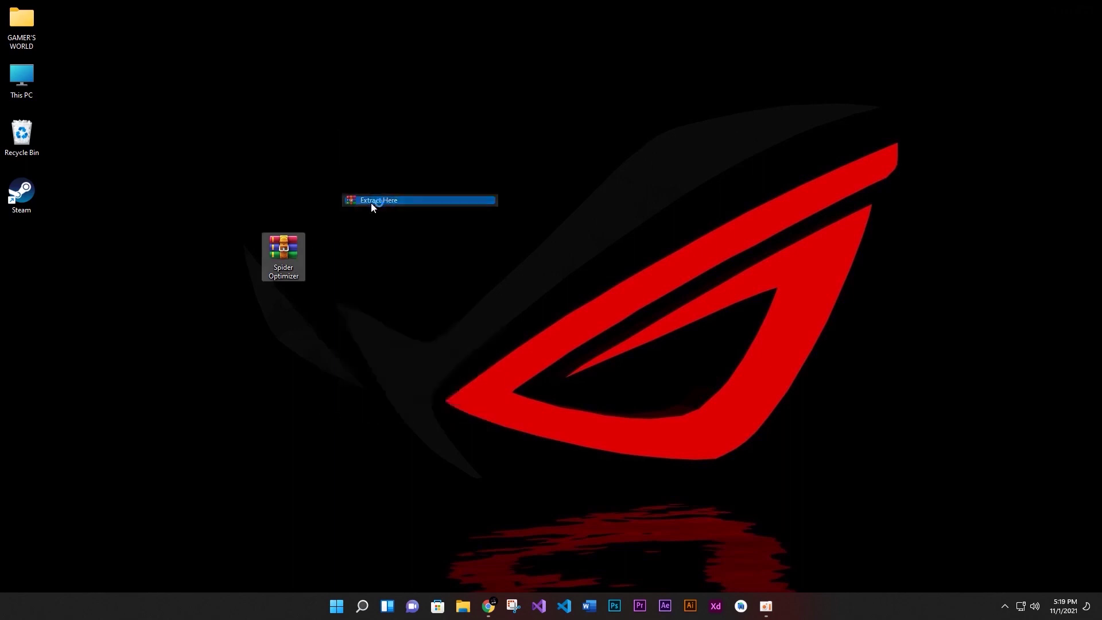
{"action": "left_click", "coordinate": [396, 251]}
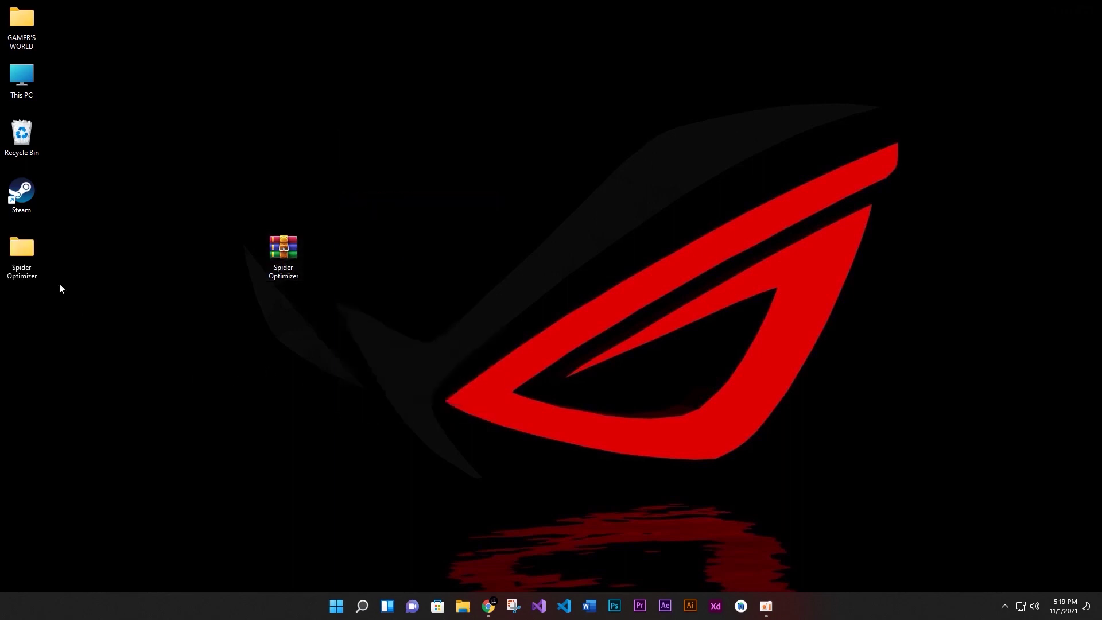
{"action": "double_click", "coordinate": [38, 256]}
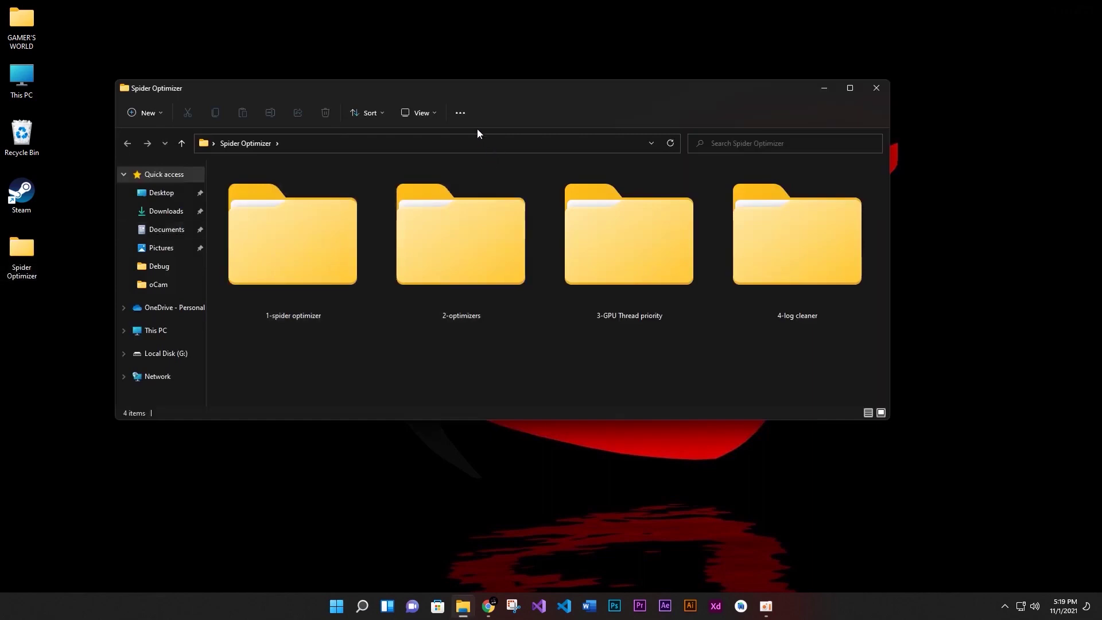
{"action": "double_click", "coordinate": [460, 91]}
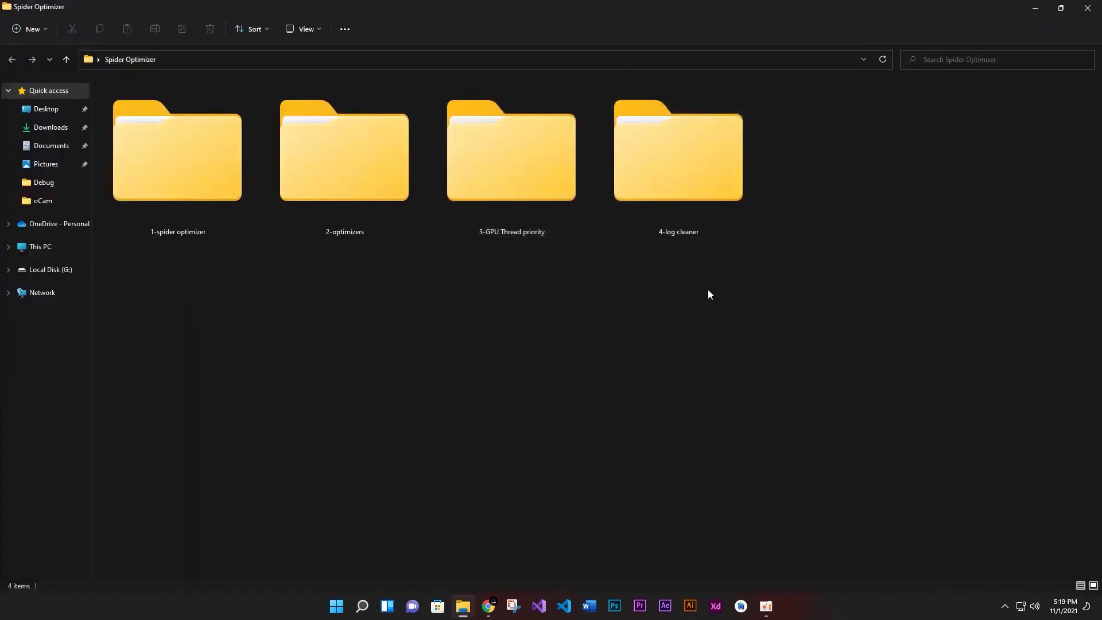
Step: Open the 2-optimizers folder inside the Spider Optimizer folder
{"action": "left_click_drag", "start_coordinate": [708, 290], "coordinate": [140, 148]}
{"action": "left_click_drag", "start_coordinate": [680, 304], "coordinate": [163, 201]}
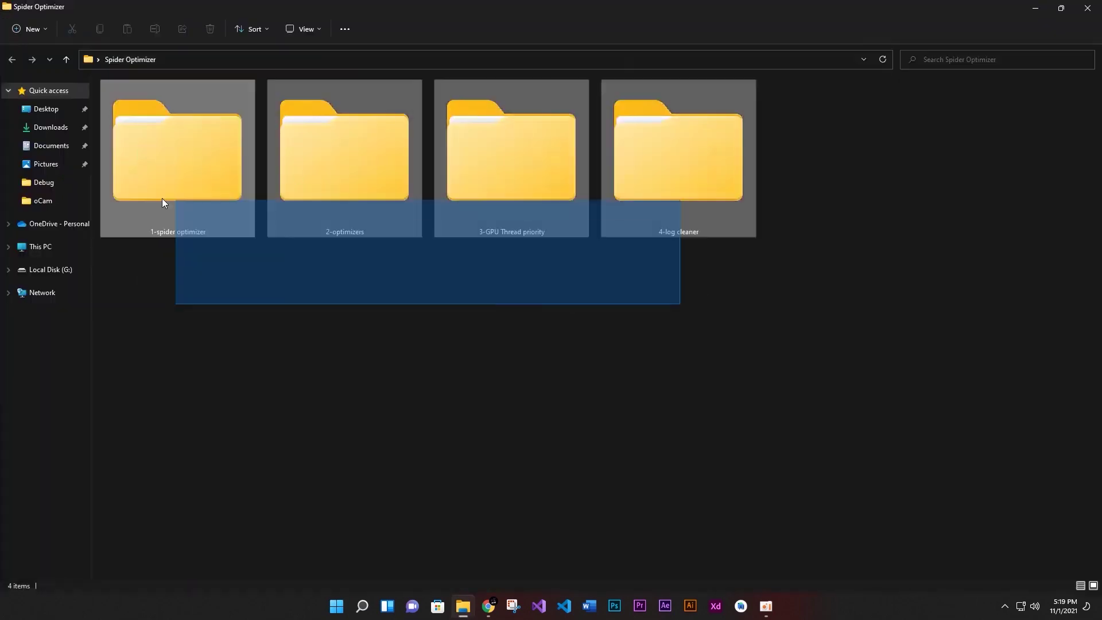
{"action": "left_click", "coordinate": [242, 281]}
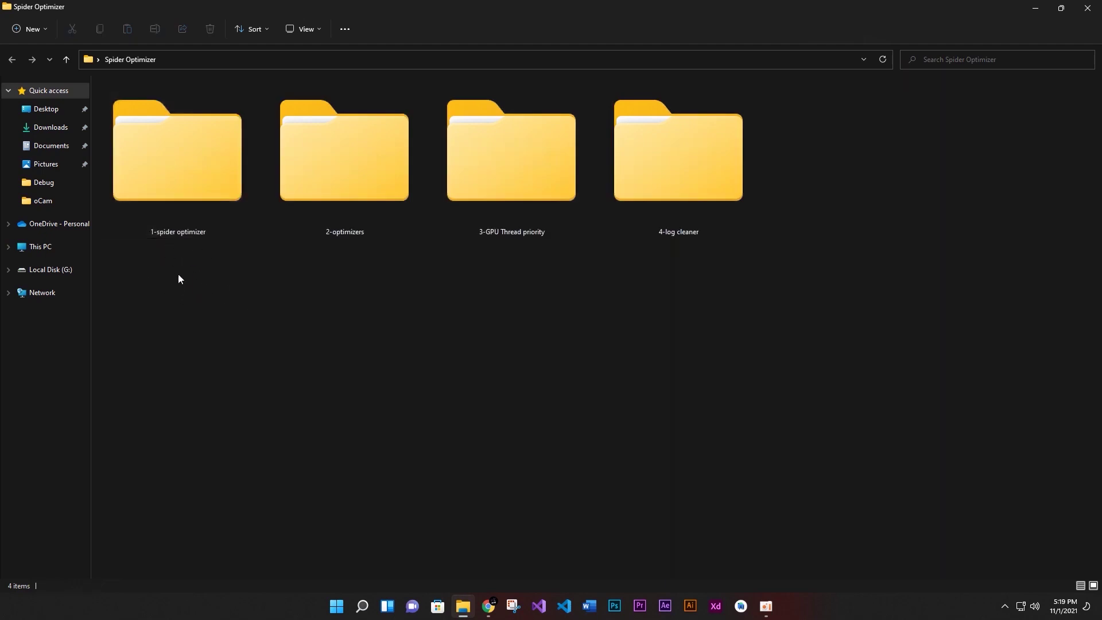
{"action": "double_click", "coordinate": [370, 192]}
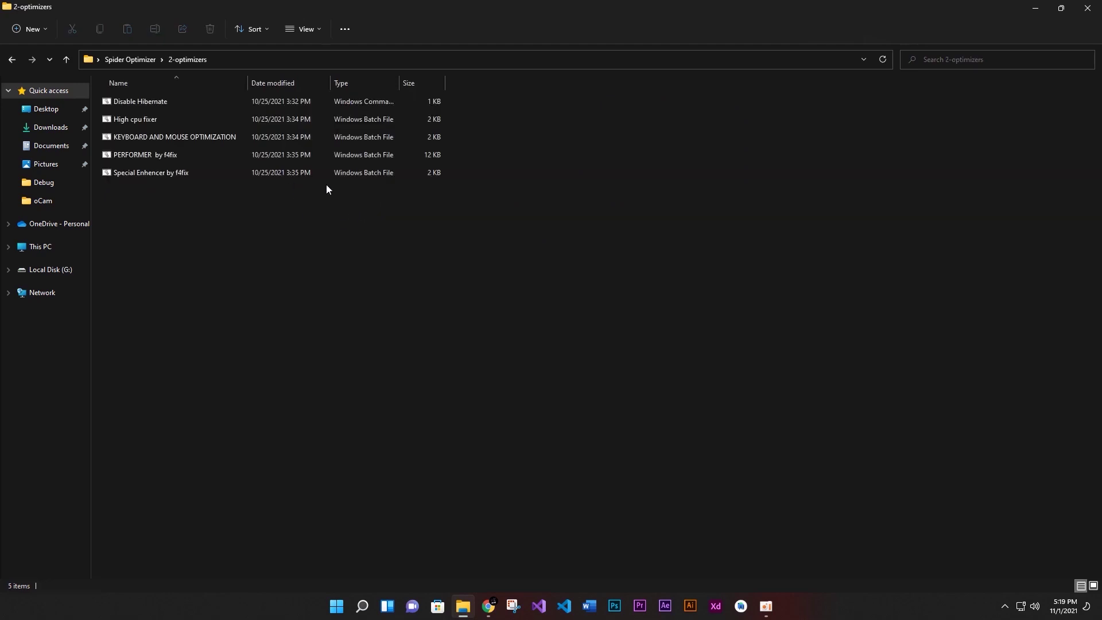
Step: Display the script files in the 2-optimizers folder as extra large icons
{"action": "key", "text": "Tab"}
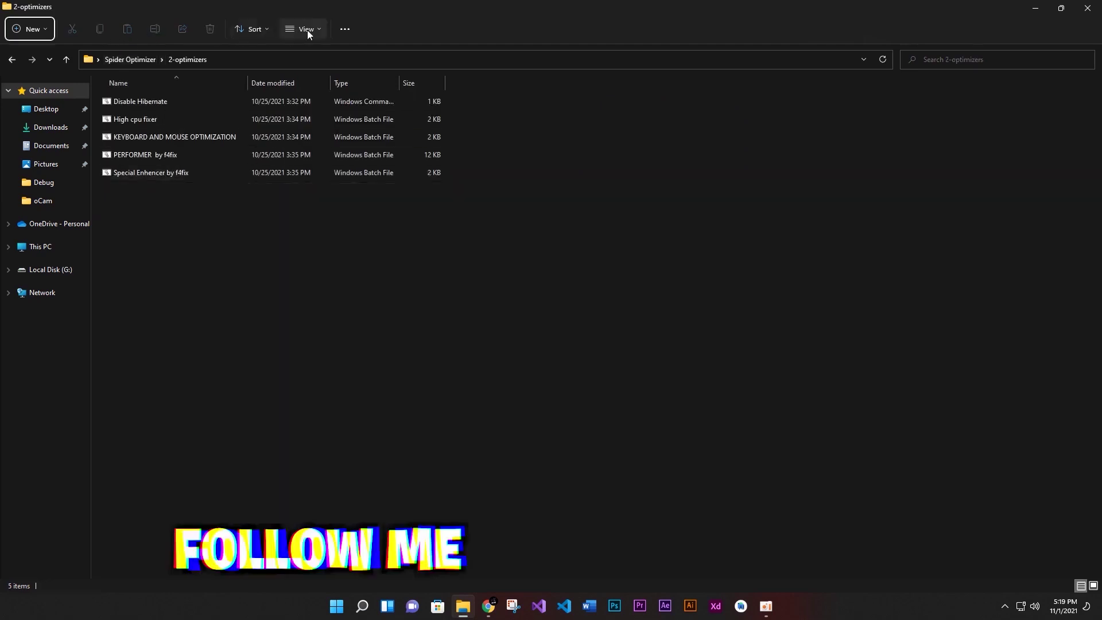
{"action": "left_click", "coordinate": [307, 30]}
{"action": "mouse_move", "coordinate": [291, 227]}
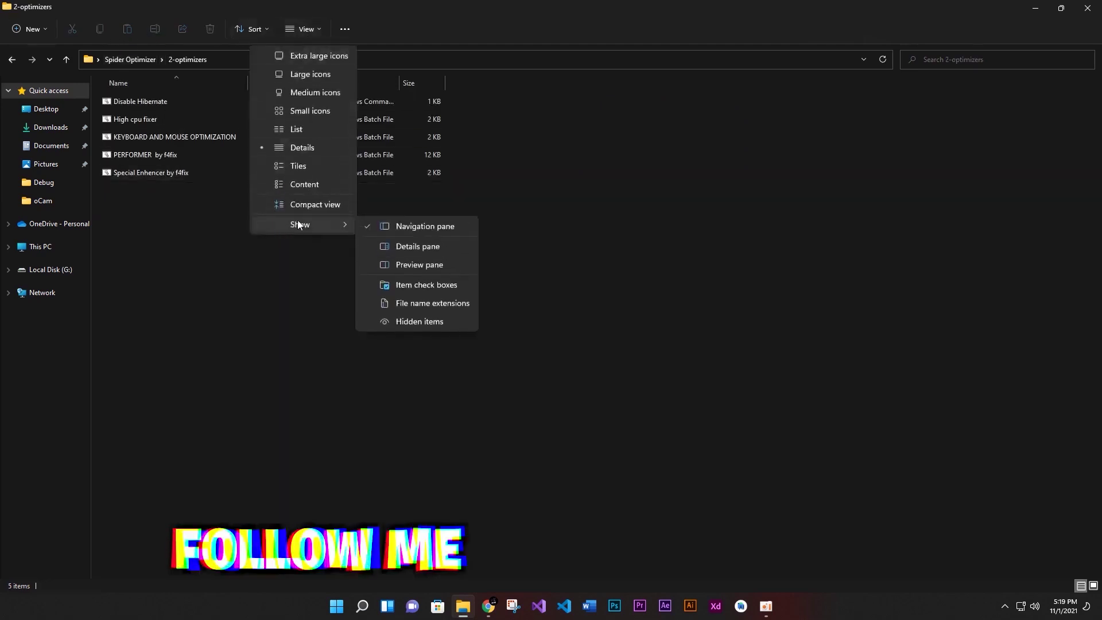
{"action": "left_click", "coordinate": [296, 75]}
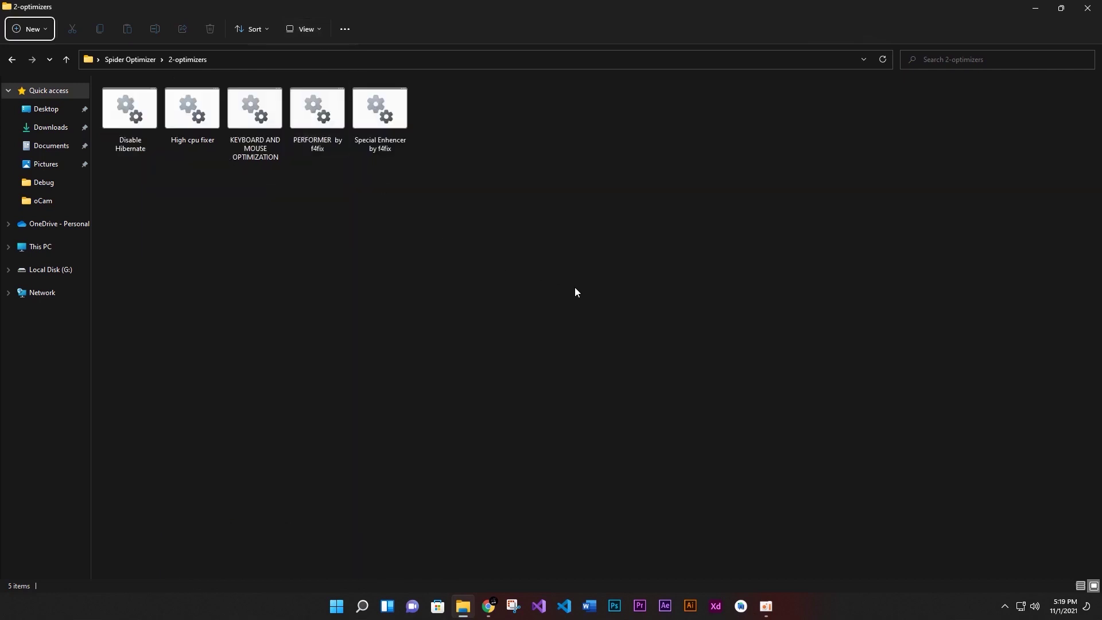
{"action": "left_click_drag", "start_coordinate": [558, 280], "coordinate": [231, 156]}
{"action": "left_click_drag", "start_coordinate": [595, 291], "coordinate": [150, 131]}
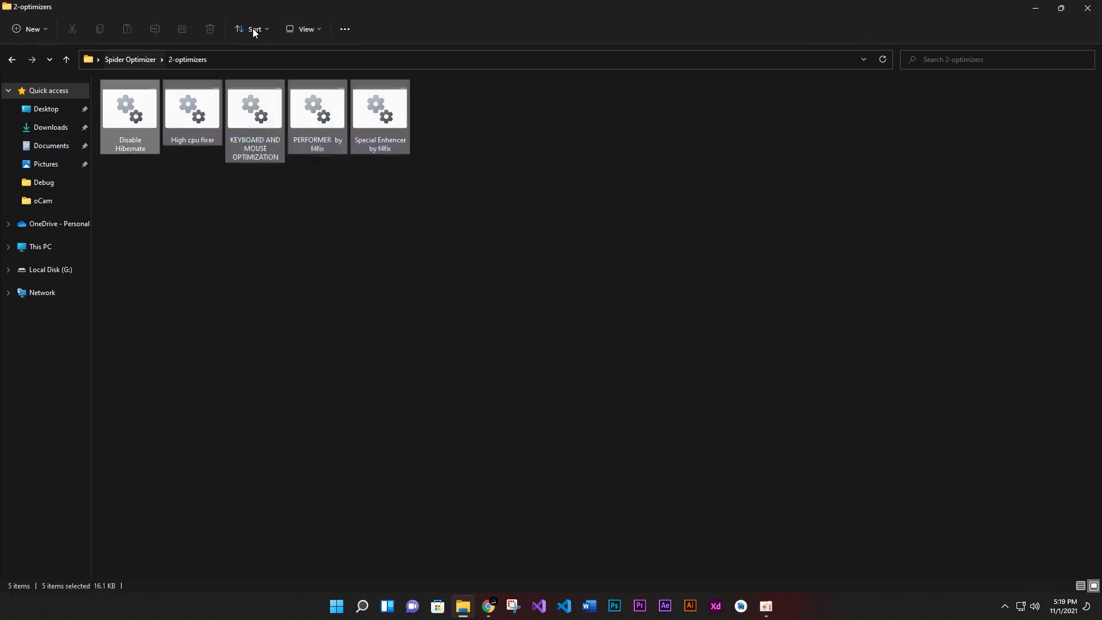
{"action": "left_click", "coordinate": [303, 24]}
{"action": "left_click", "coordinate": [308, 56]}
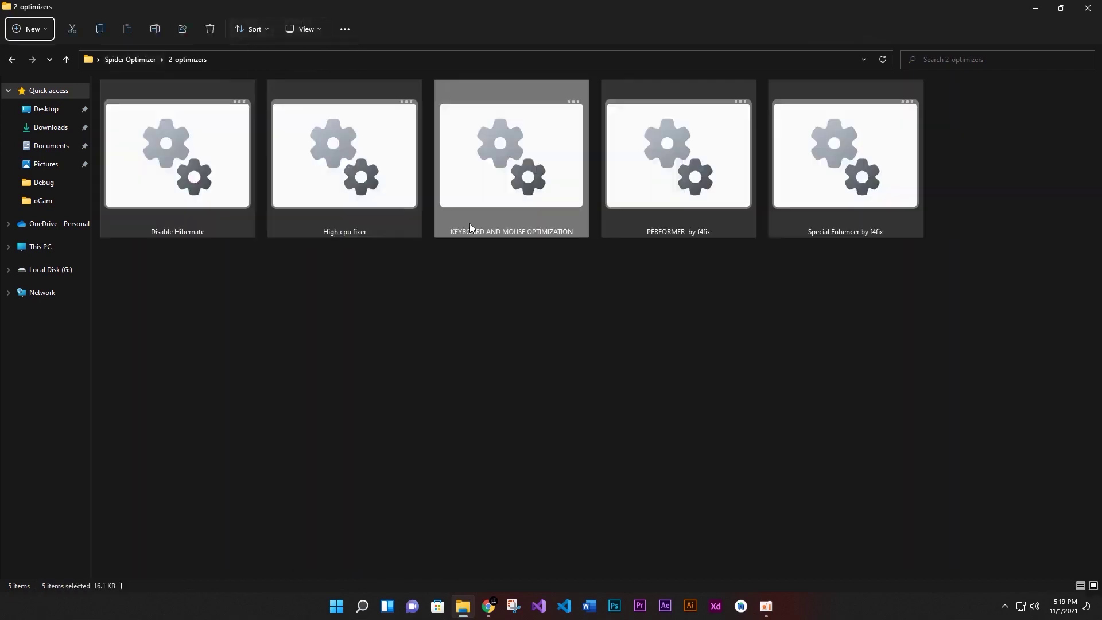
{"action": "left_click", "coordinate": [547, 319]}
Step: Run the Disable Hibernate and High cpu fixer scripts as administrator
{"action": "right_click", "coordinate": [180, 220]}
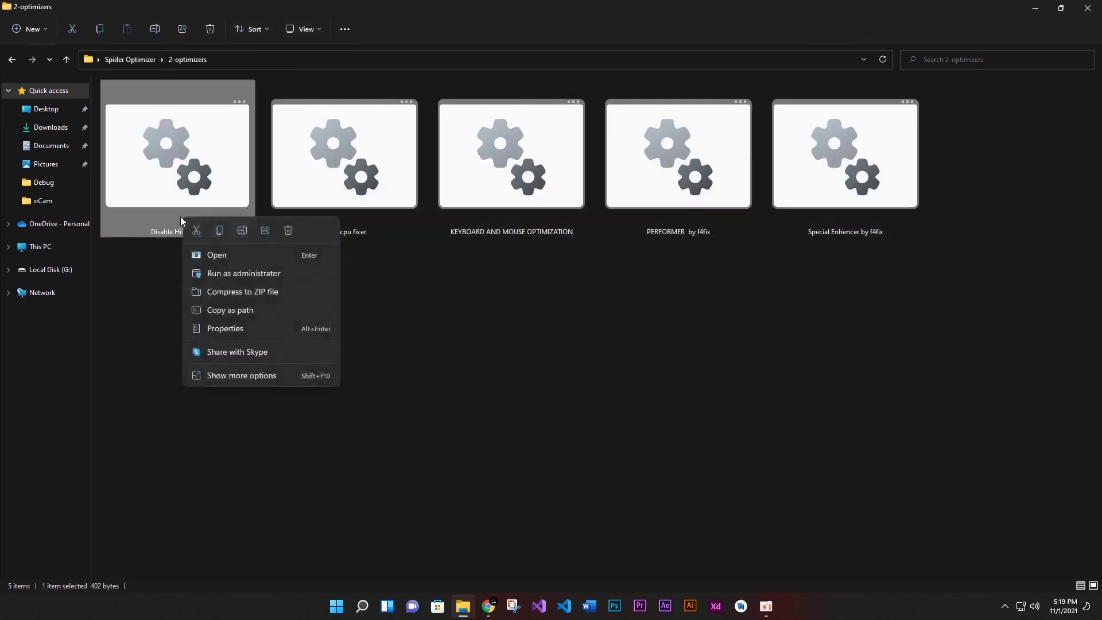
{"action": "left_click", "coordinate": [225, 275]}
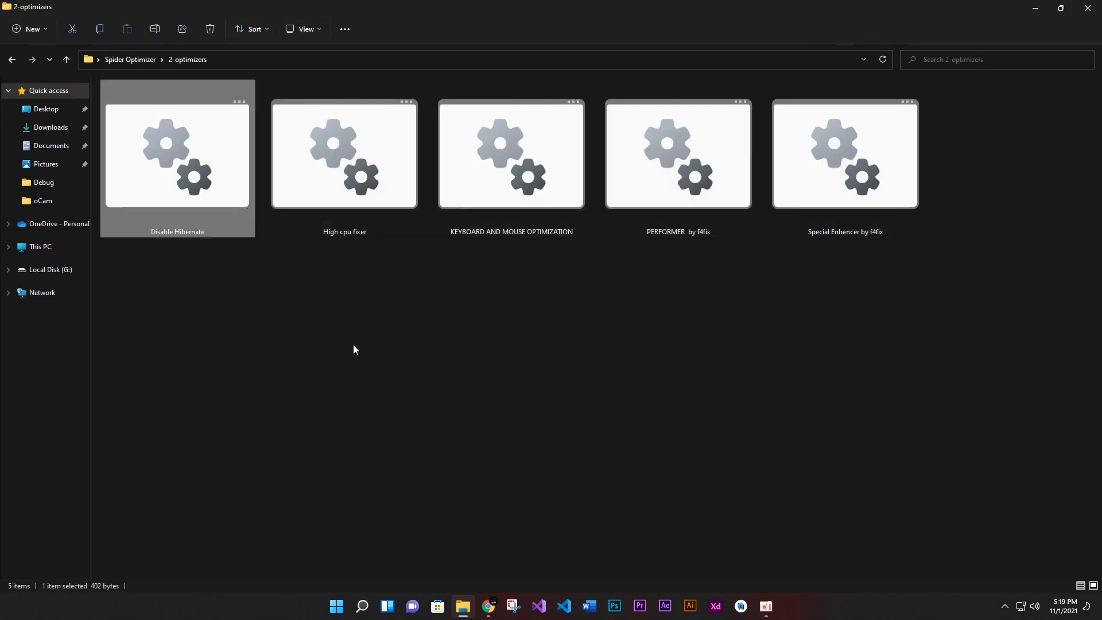
{"action": "key", "text": "Return"}
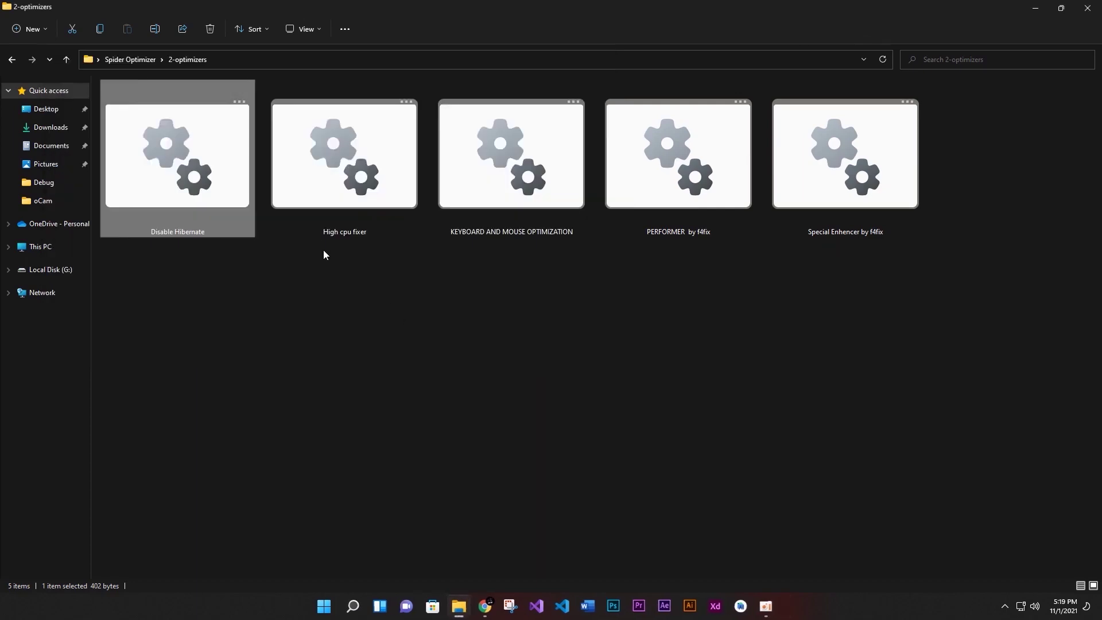
{"action": "right_click", "coordinate": [337, 209]}
{"action": "left_click", "coordinate": [375, 265]}
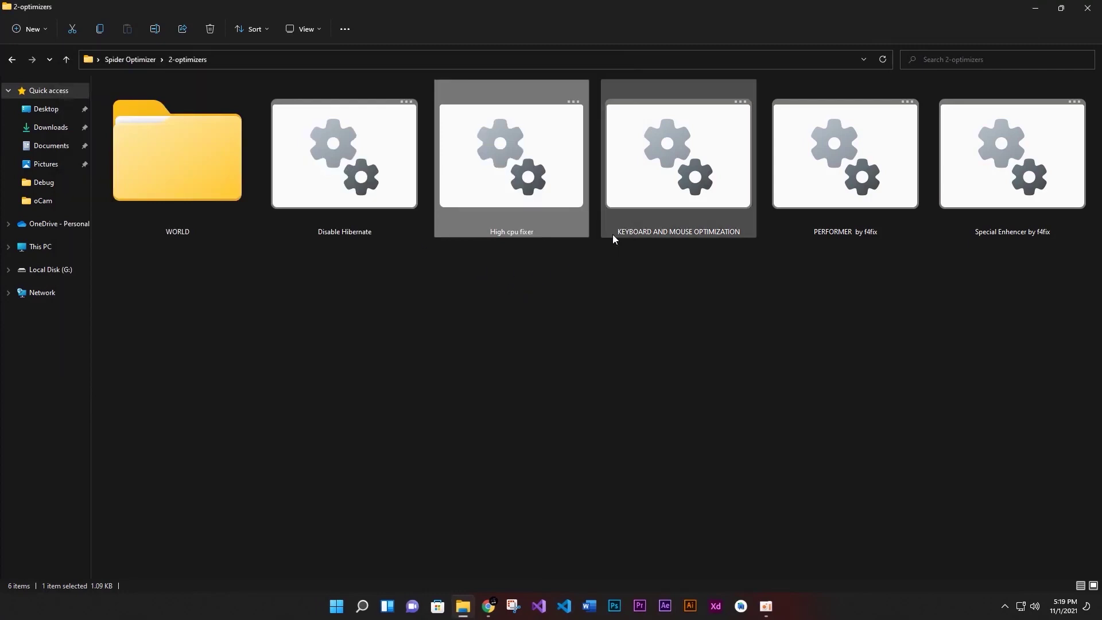
Step: Run the KEYBOARD AND MOUSE OPTIMIZATION script as administrator and let it continue to completion
{"action": "right_click", "coordinate": [644, 214]}
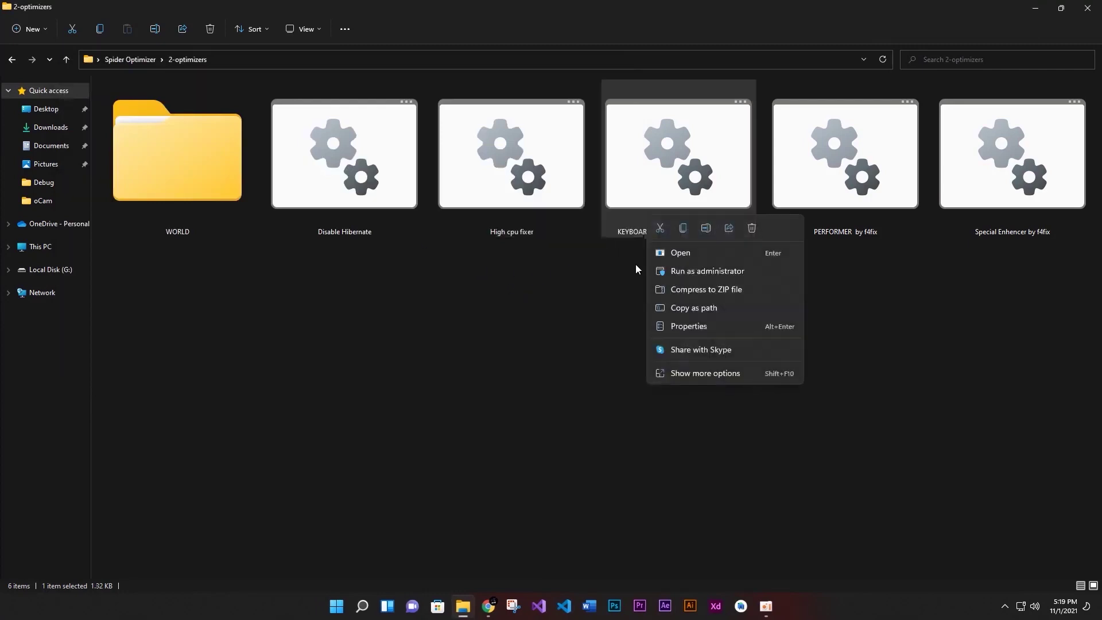
{"action": "left_click", "coordinate": [681, 270]}
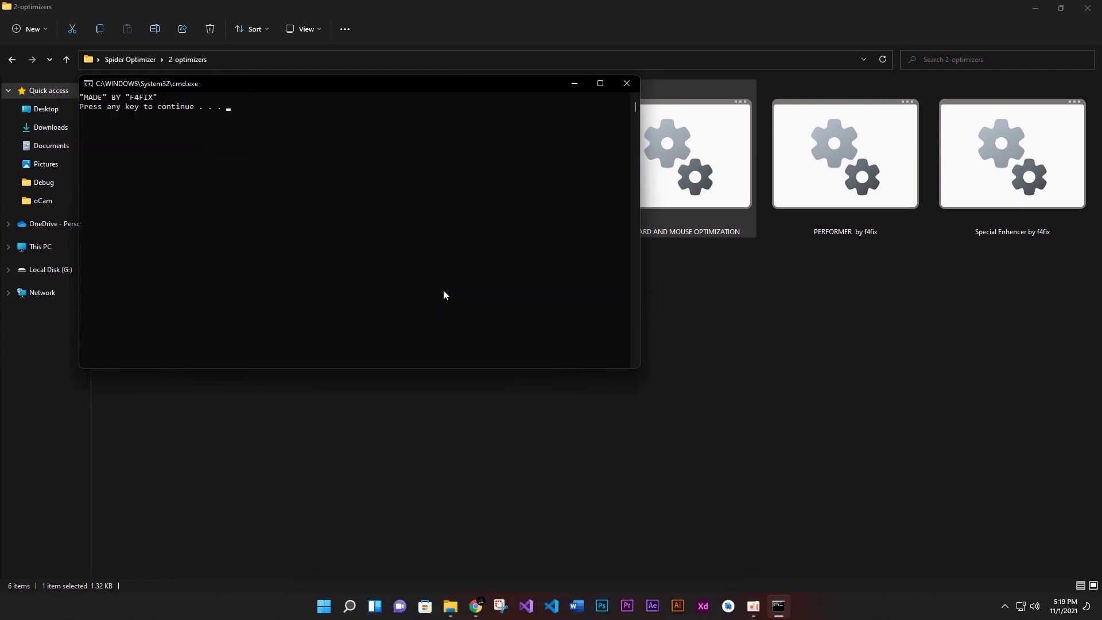
{"action": "key", "text": "Return"}
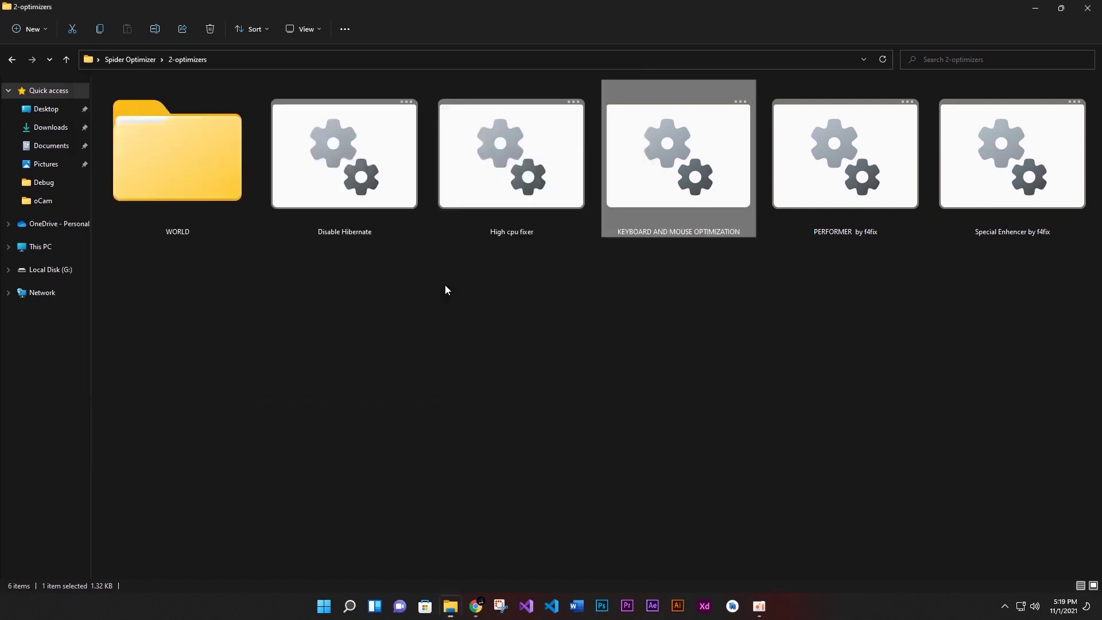
Step: Run PERFORMER by f4fix as administrator, disable Xbox Services with options 1 and 1, and go back to the disable list
{"action": "right_click", "coordinate": [832, 205]}
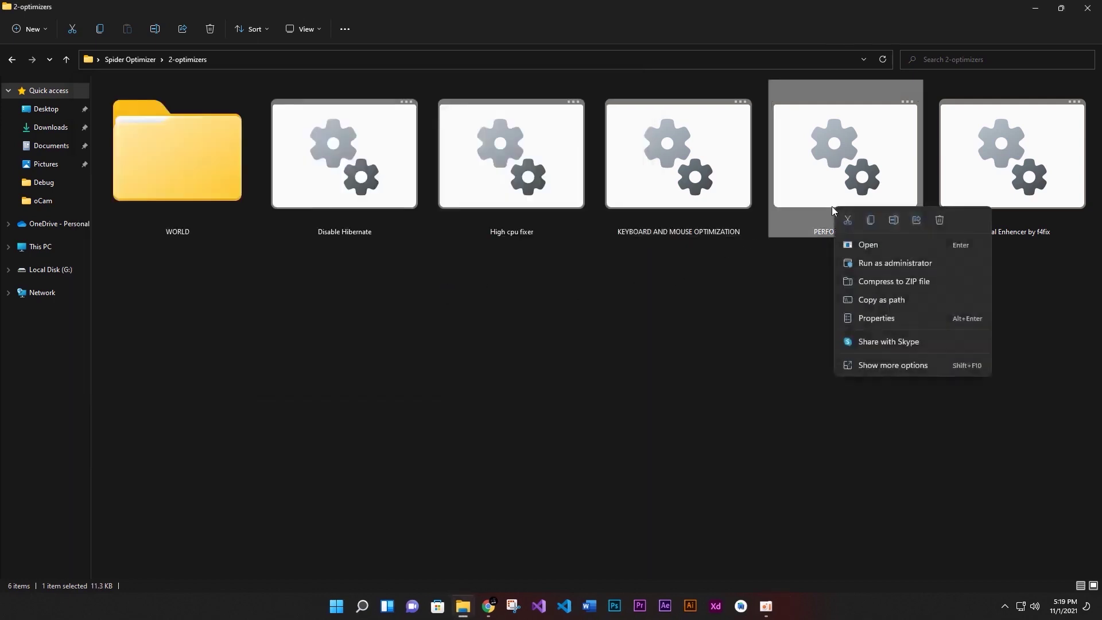
{"action": "left_click", "coordinate": [870, 263]}
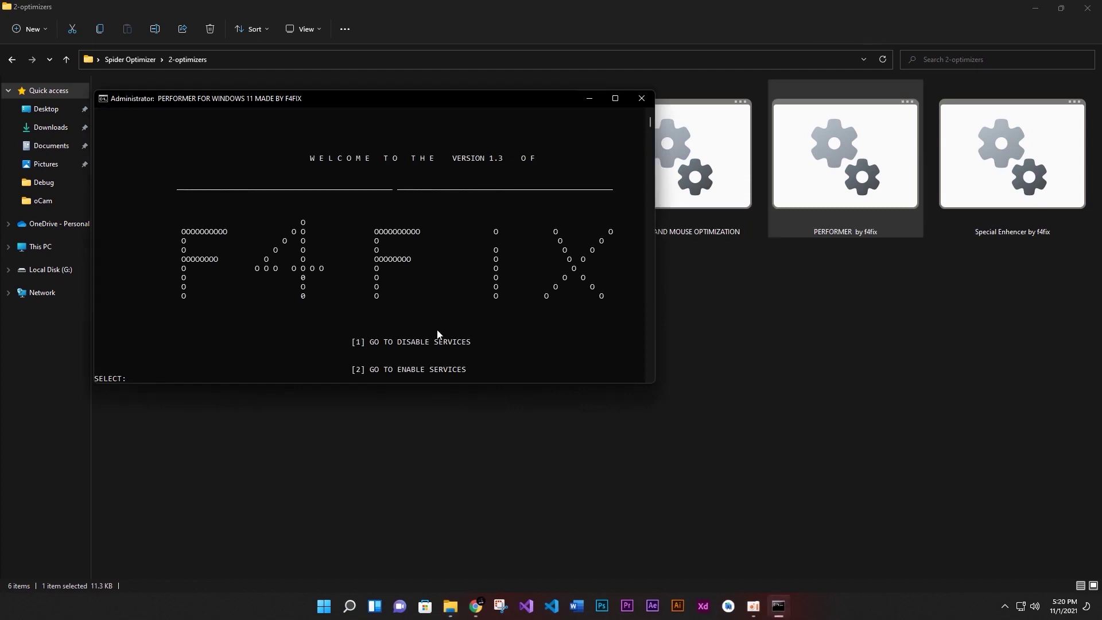
{"action": "type", "text": "1"}
{"action": "key", "text": "Return"}
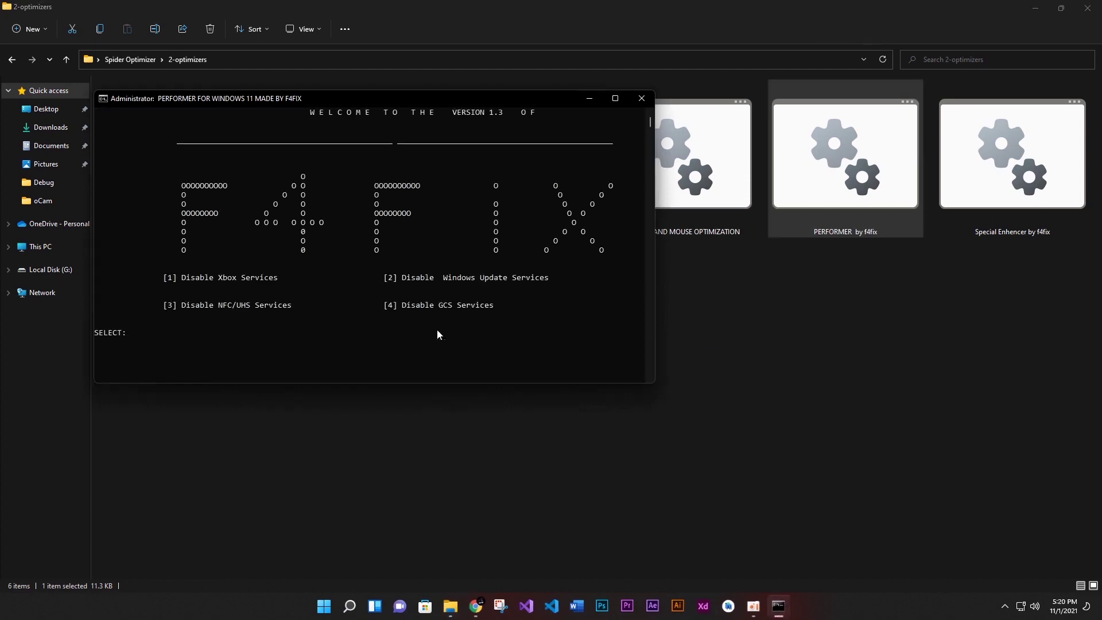
{"action": "type", "text": "1"}
{"action": "key", "text": "Return"}
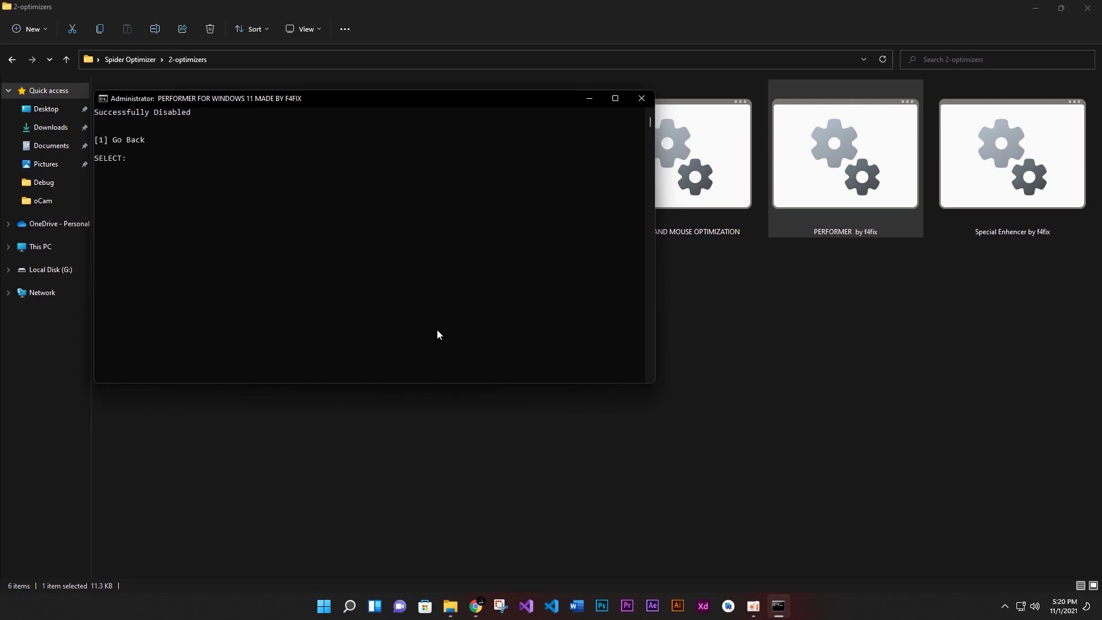
{"action": "type", "text": "1"}
{"action": "key", "text": "Return"}
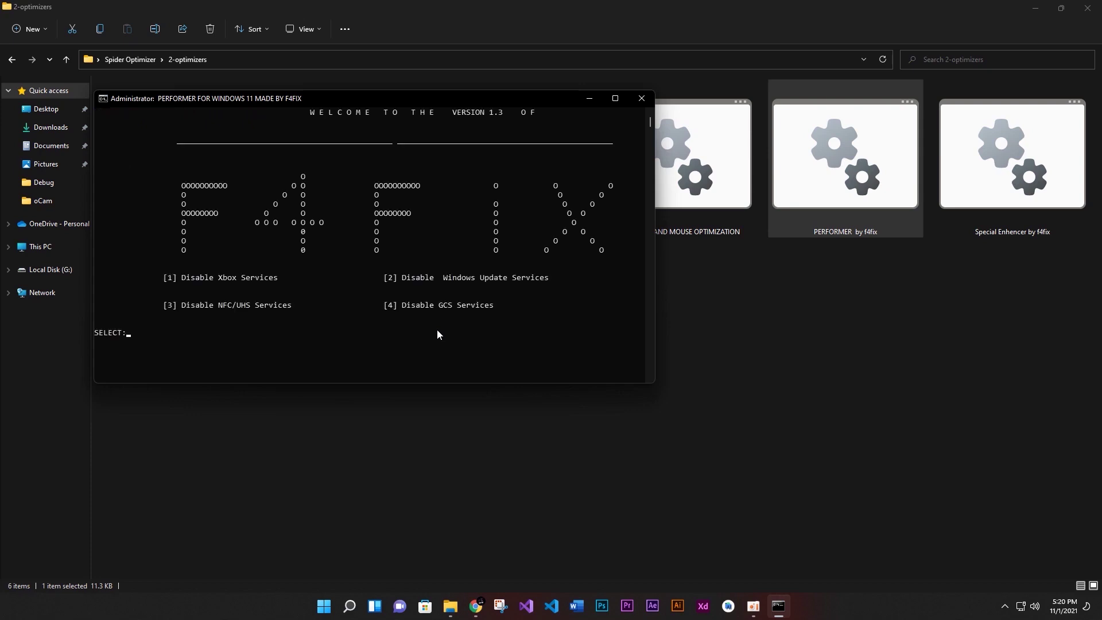
Step: Disable Windows Update Services with option 2 and go back to the disable list
{"action": "type", "text": "2"}
{"action": "key", "text": "Return"}
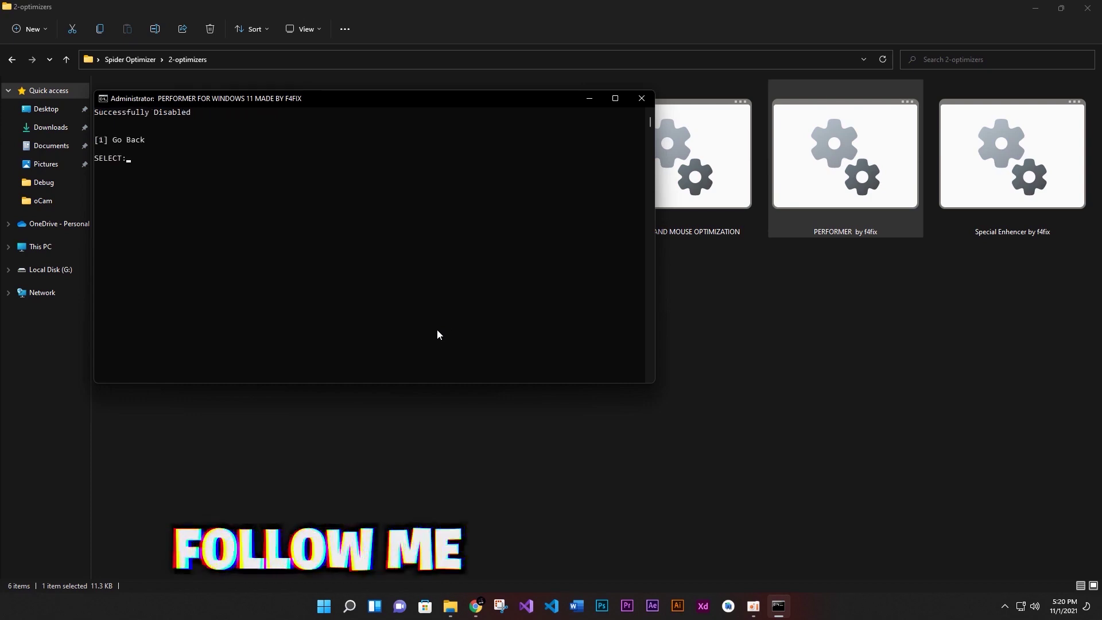
{"action": "type", "text": "1"}
{"action": "key", "text": "Return"}
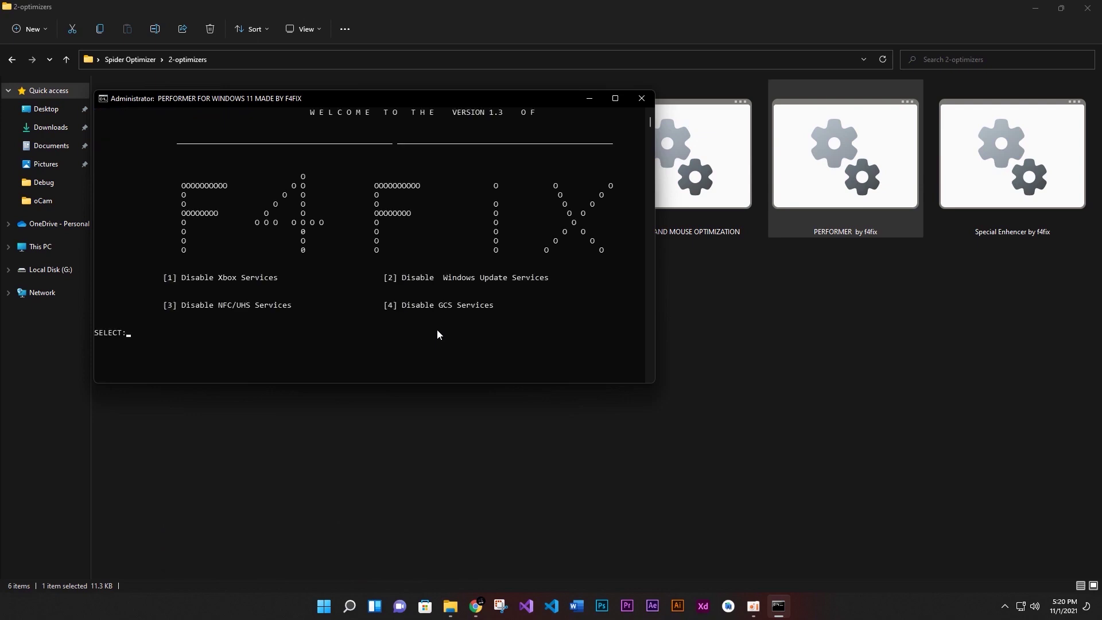
Step: Disable NFC/UHS Services with option 3 and go back to the disable list
{"action": "type", "text": "3"}
{"action": "key", "text": "Return"}
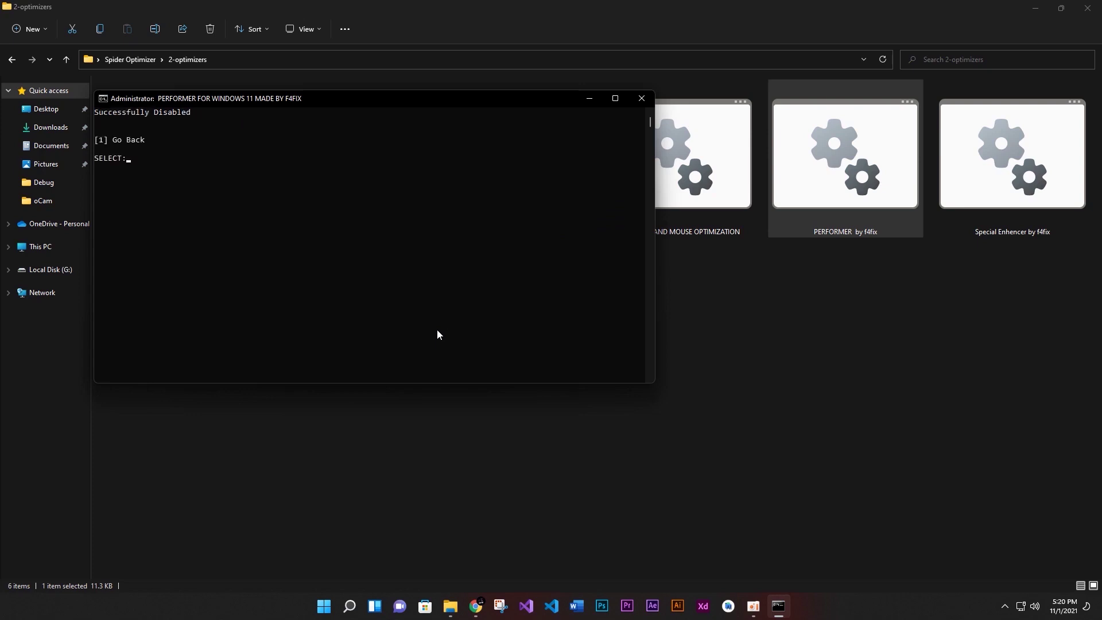
{"action": "type", "text": "1"}
{"action": "key", "text": "Return"}
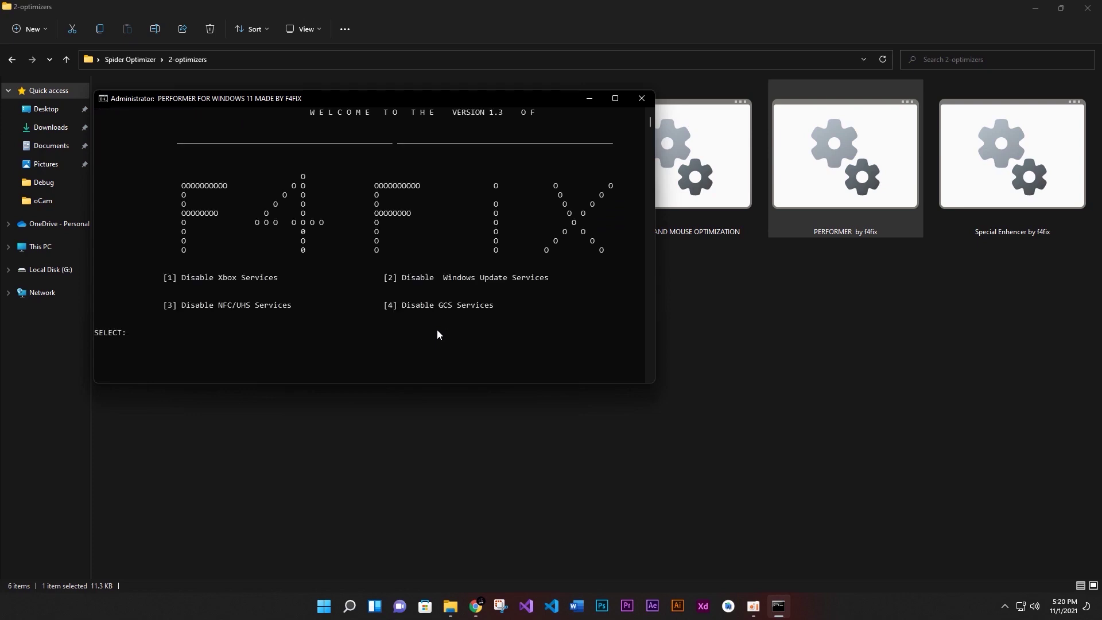
Step: Run disable option 2 once more and return to the list of services
{"action": "type", "text": "2"}
{"action": "key", "text": "Return"}
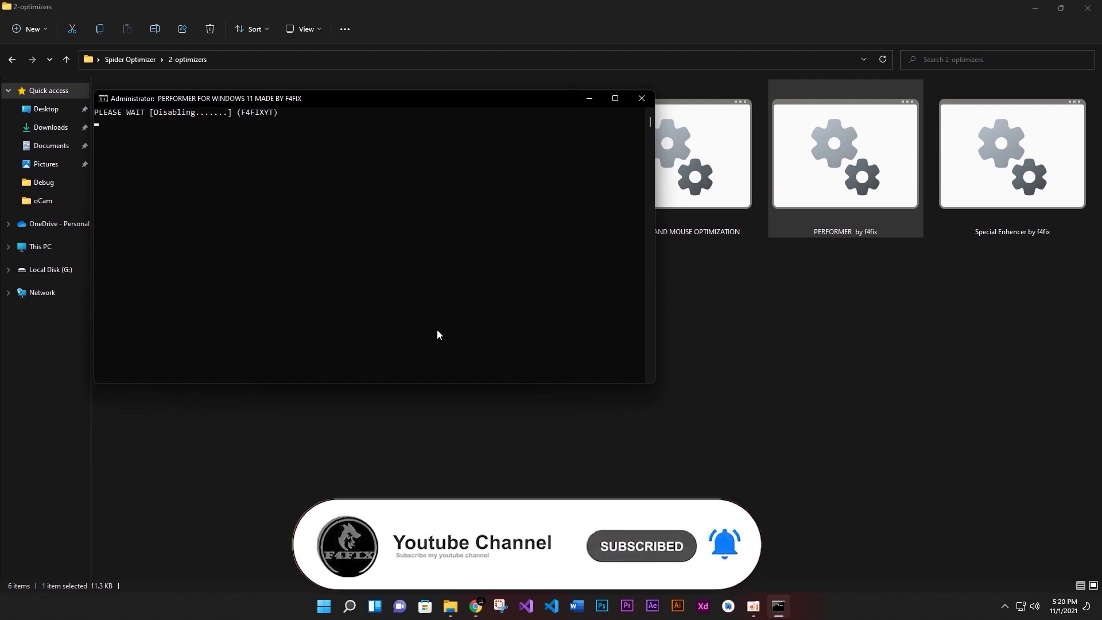
{"action": "type", "text": "1"}
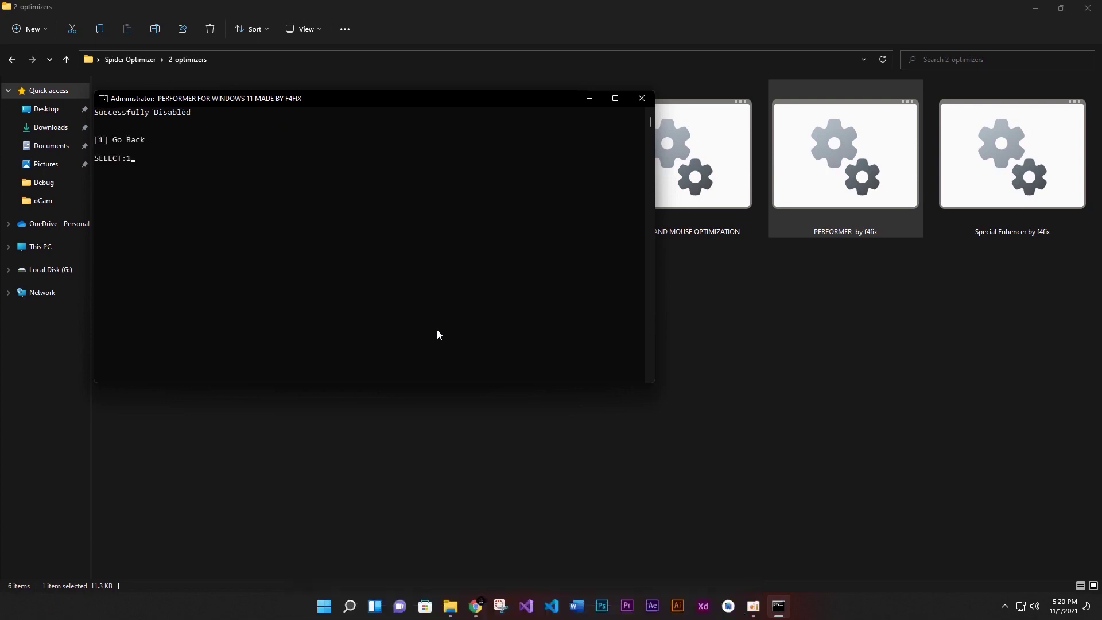
{"action": "key", "text": "Return"}
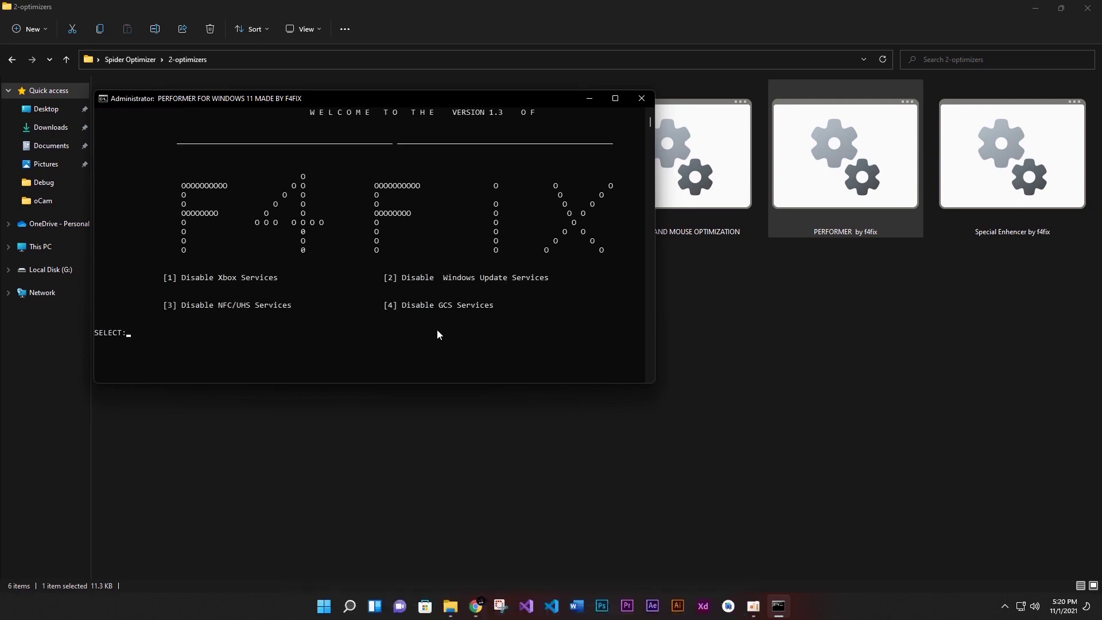
Step: Leave the disable list with option 5, open the enable services list with option 2, and highlight its entries for review
{"action": "type", "text": "5"}
{"action": "key", "text": "Return"}
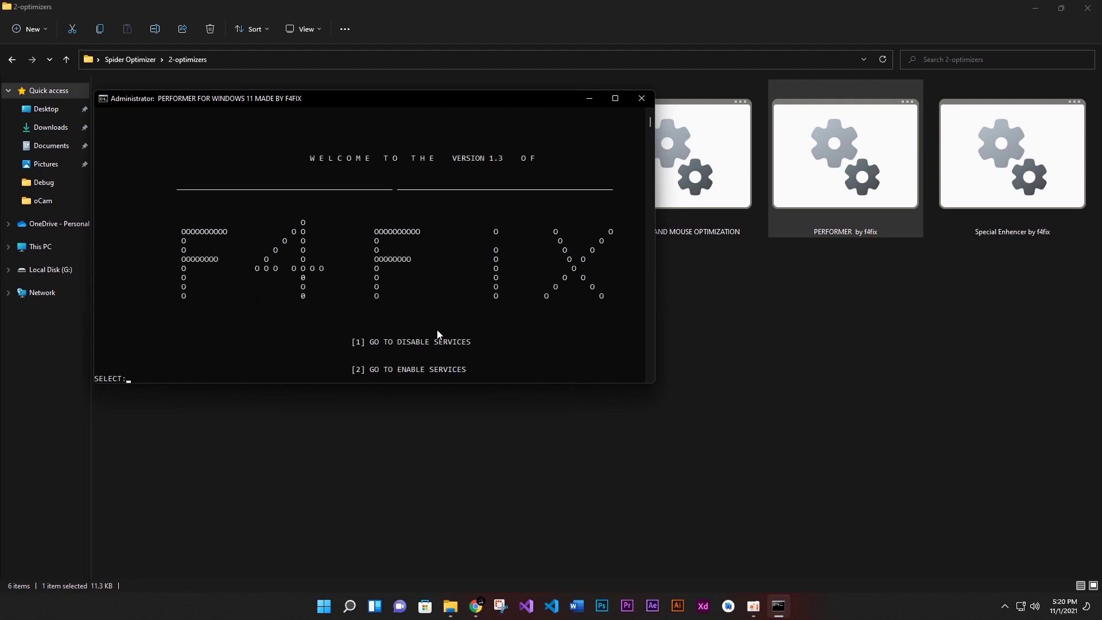
{"action": "type", "text": "2"}
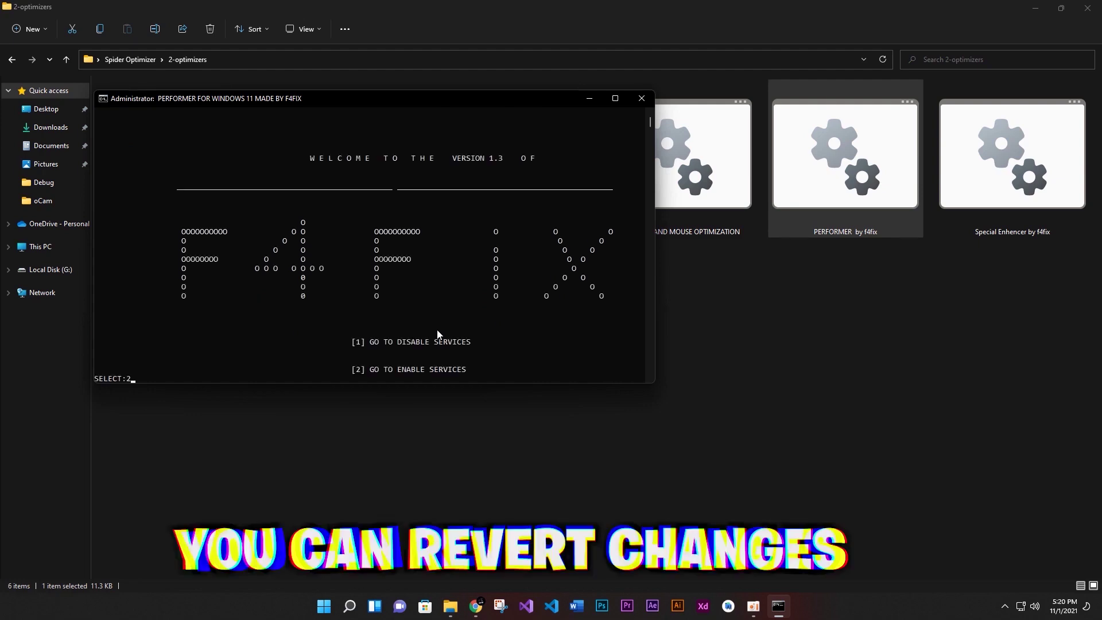
{"action": "key", "text": "Return"}
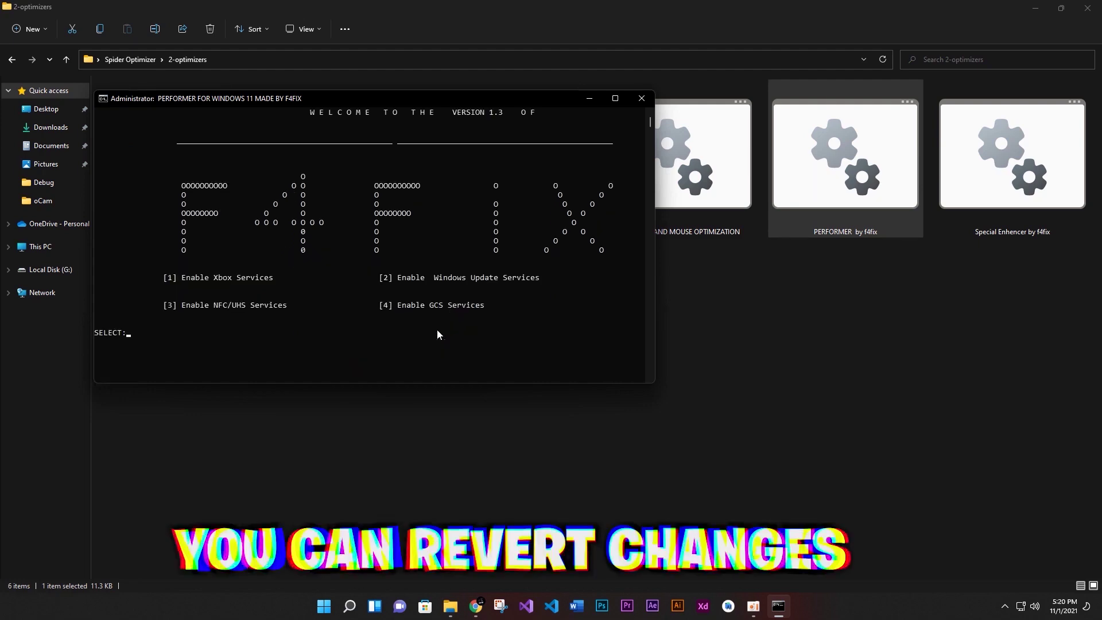
{"action": "left_click_drag", "start_coordinate": [493, 307], "coordinate": [182, 251]}
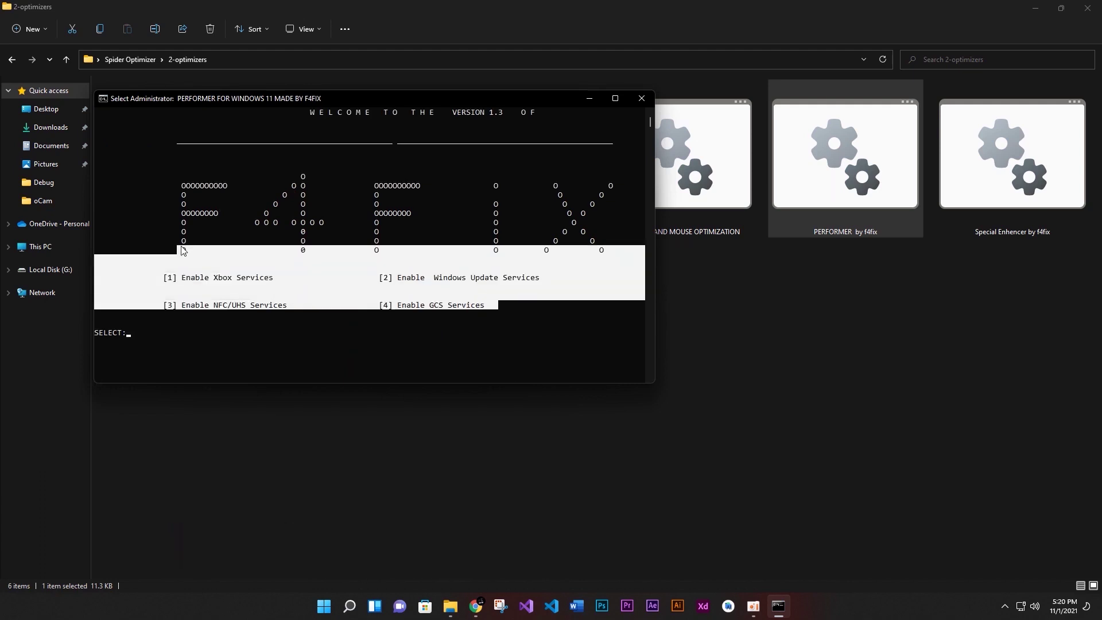
Step: Close the PERFORMER console, run Special Enhencer by f4fix as administrator, and apply its enable option 1
{"action": "left_click", "coordinate": [555, 313]}
{"action": "left_click", "coordinate": [641, 98]}
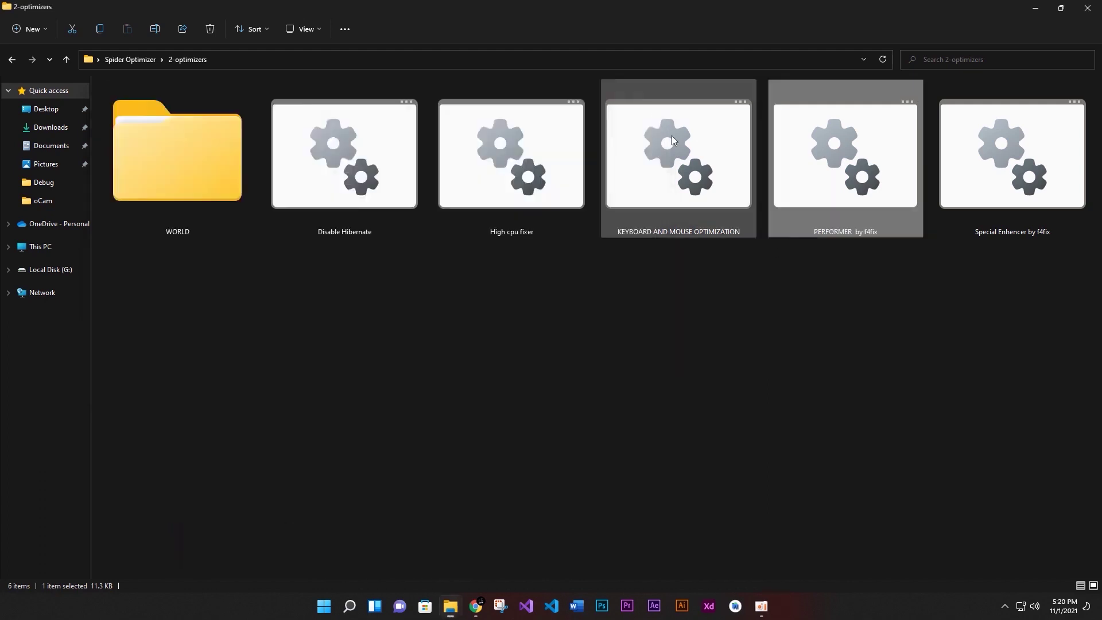
{"action": "left_click", "coordinate": [782, 286]}
{"action": "right_click", "coordinate": [986, 181]}
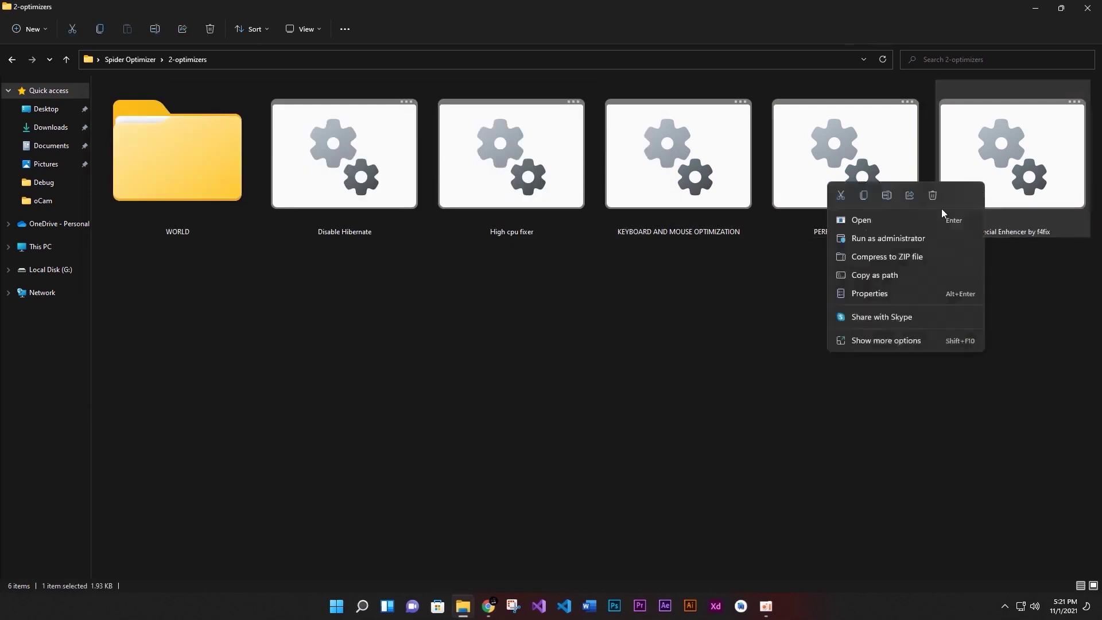
{"action": "left_click", "coordinate": [879, 239]}
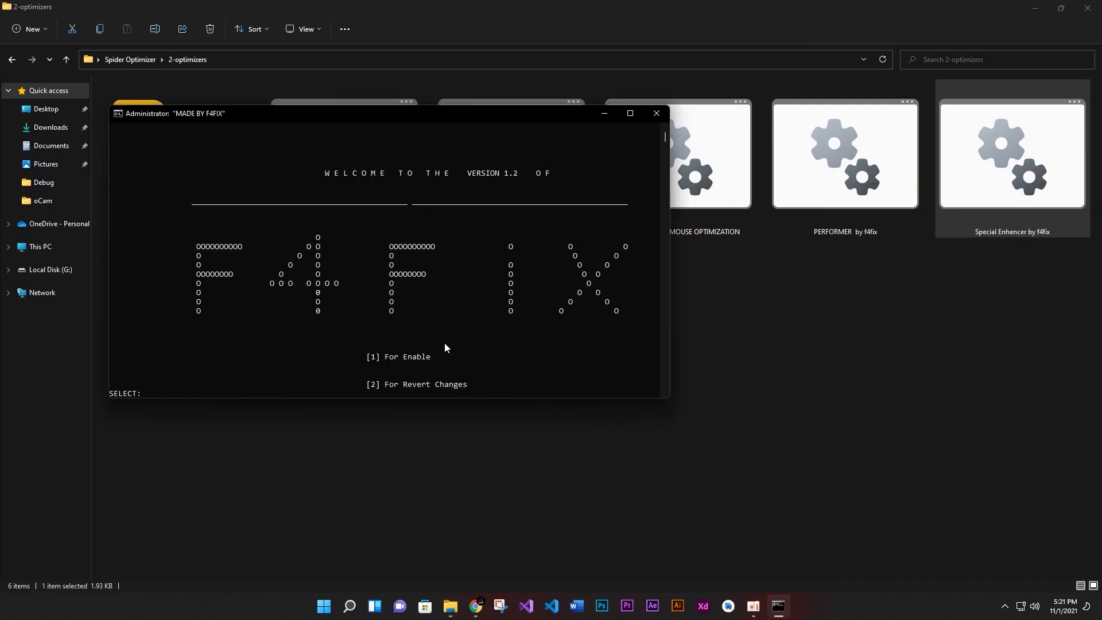
{"action": "type", "text": "1"}
{"action": "key", "text": "Return"}
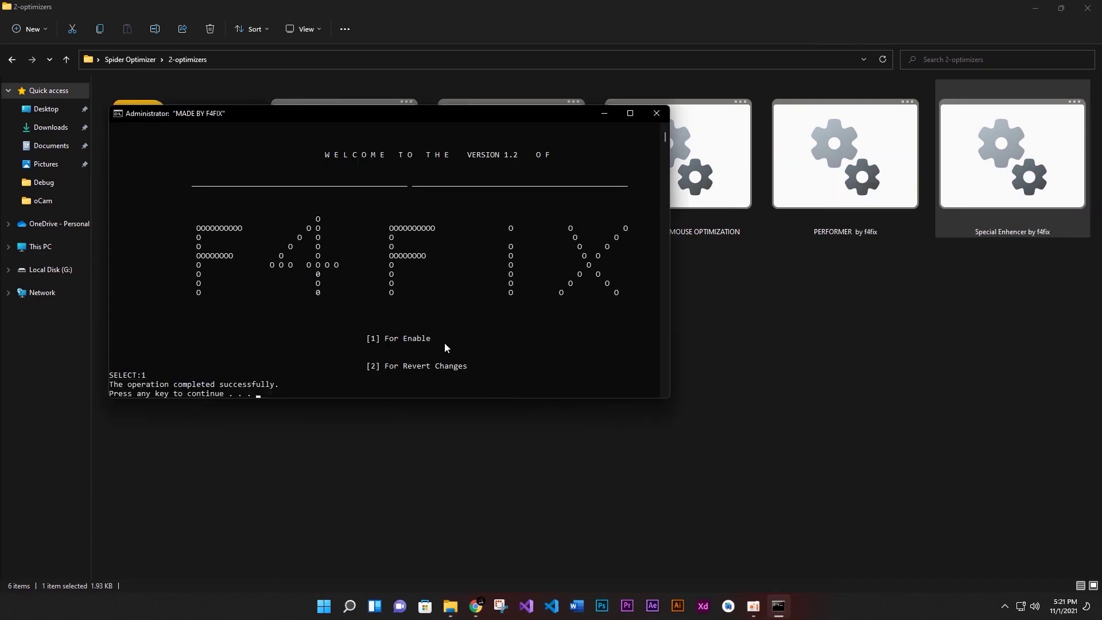
{"action": "key", "text": "Return"}
Step: Open the 3-GPU Thread priority folder from Spider Optimizer and show its contents as extra large icons
{"action": "key", "text": "alt+Up"}
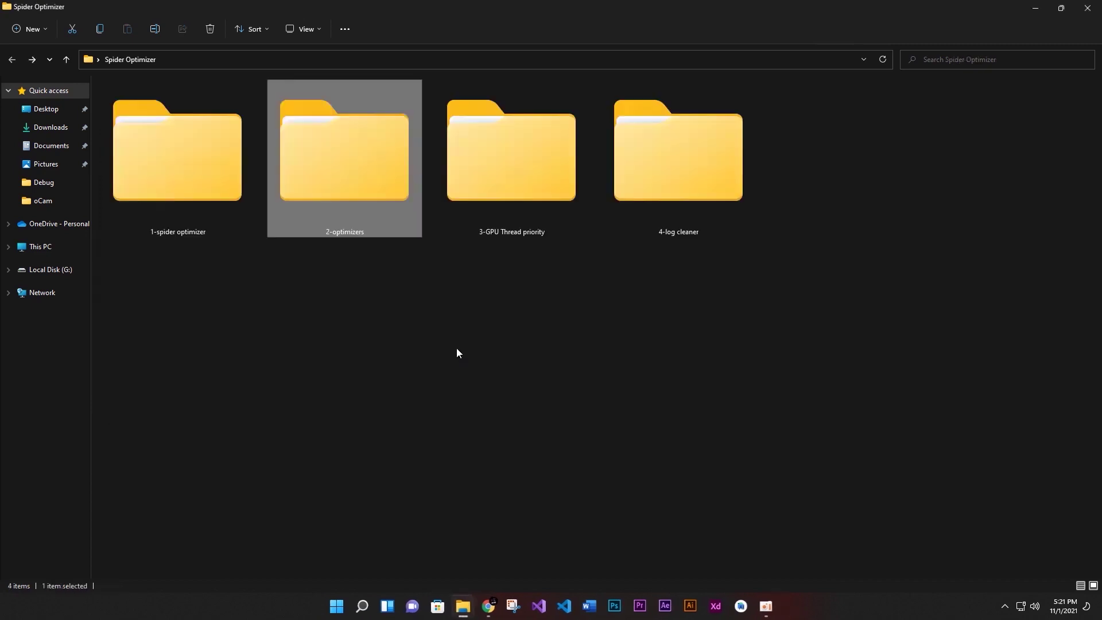
{"action": "double_click", "coordinate": [493, 219]}
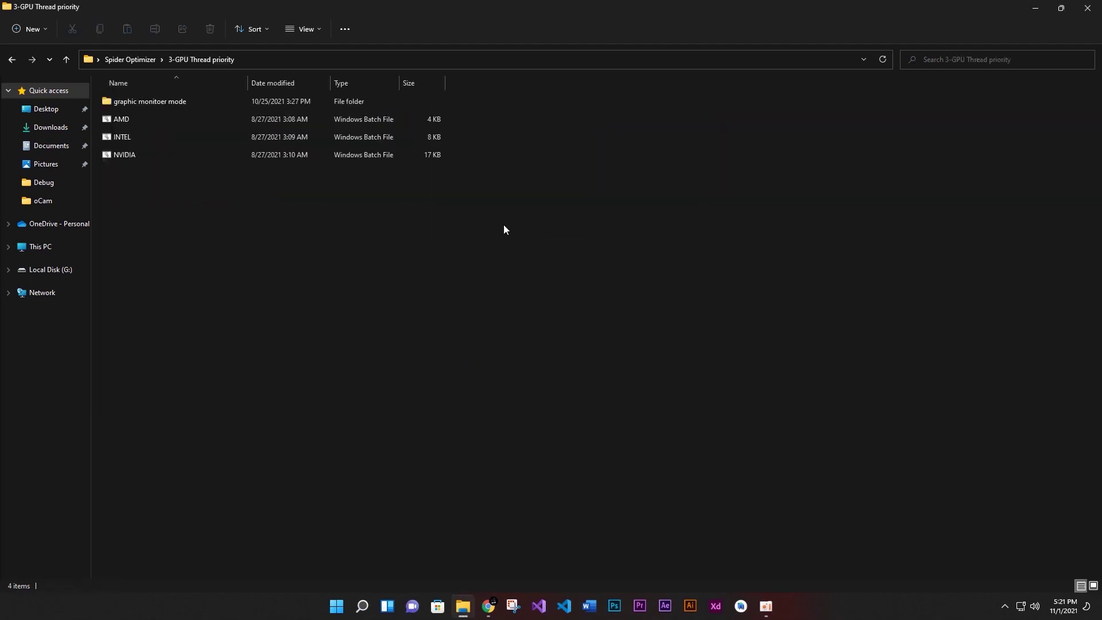
{"action": "left_click", "coordinate": [305, 30]}
{"action": "left_click", "coordinate": [319, 50]}
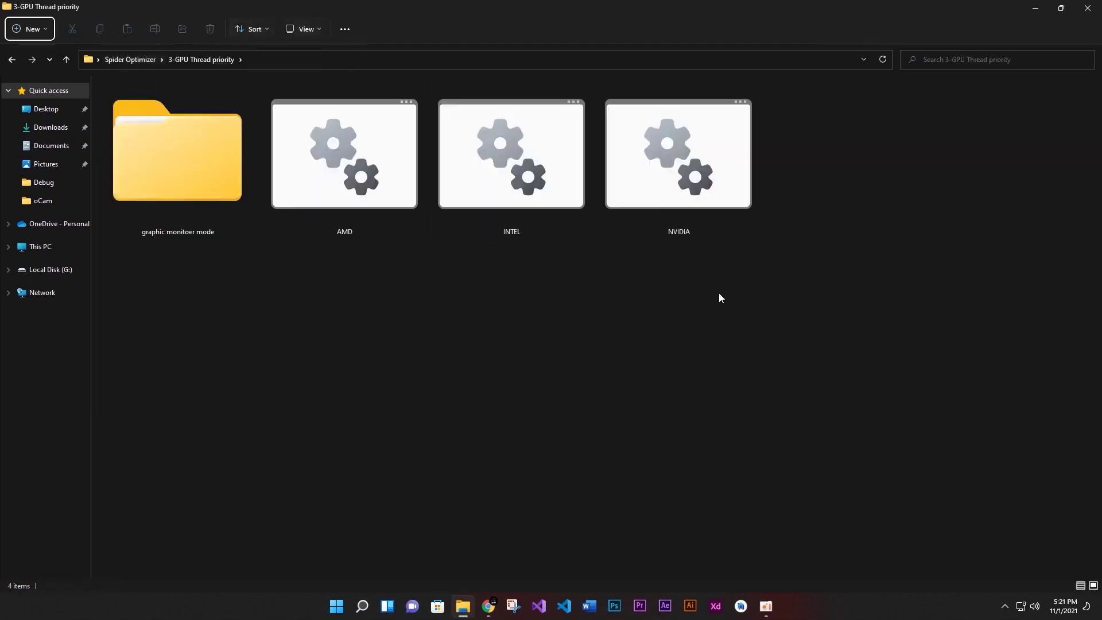
{"action": "left_click_drag", "start_coordinate": [809, 310], "coordinate": [241, 229]}
{"action": "left_click_drag", "start_coordinate": [887, 310], "coordinate": [190, 161]}
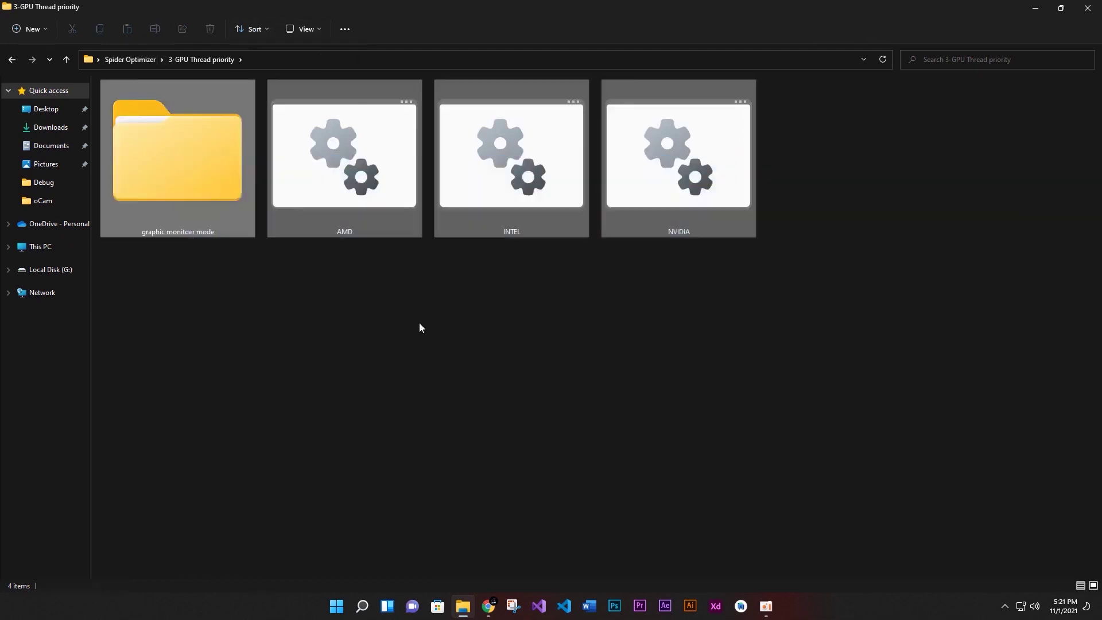
{"action": "left_click", "coordinate": [422, 325]}
Step: Run the AMD priority script as administrator and close its console when it finishes
{"action": "right_click", "coordinate": [323, 183]}
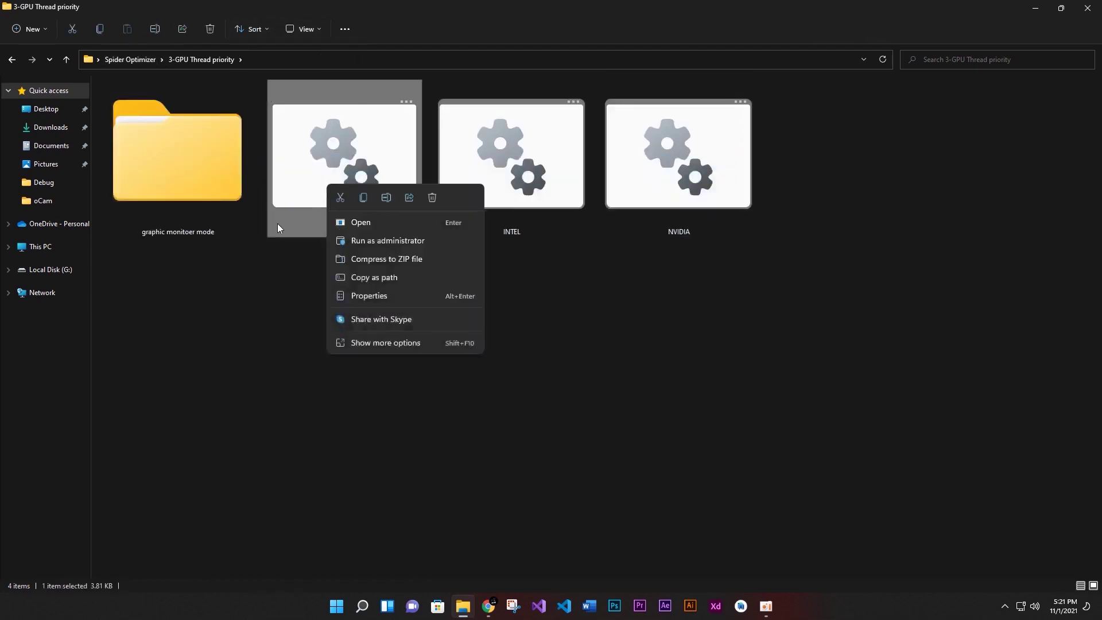
{"action": "left_click", "coordinate": [384, 236]}
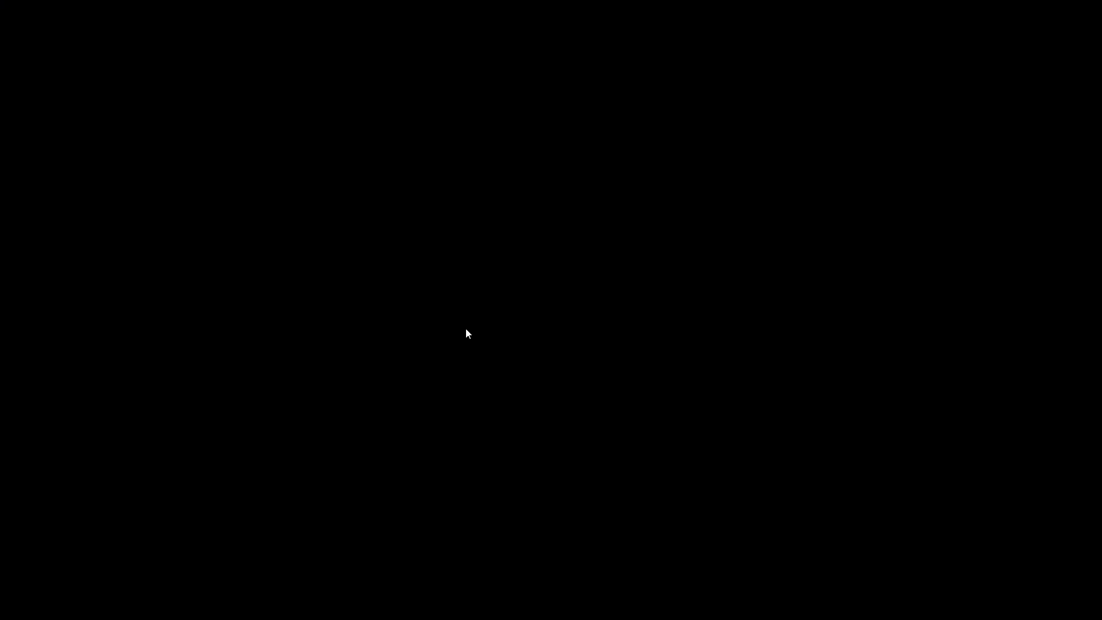
{"action": "left_click", "coordinate": [466, 328]}
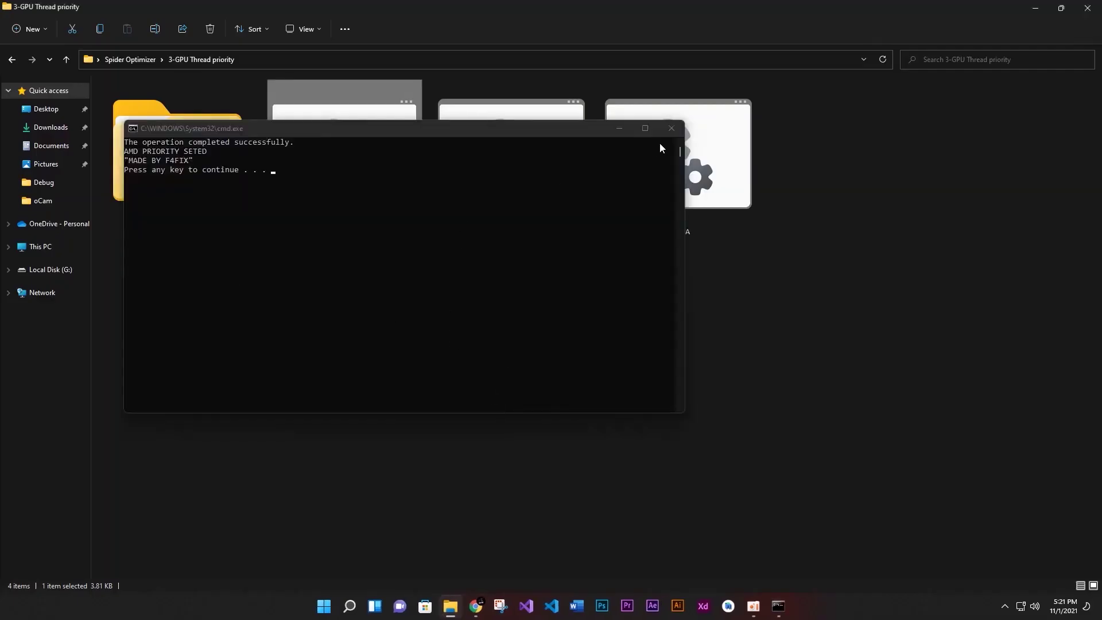
{"action": "left_click", "coordinate": [671, 128]}
Step: Run gpu graphic loader from the graphic monitoer mode folder as administrator and enable it with option 1
{"action": "double_click", "coordinate": [208, 202]}
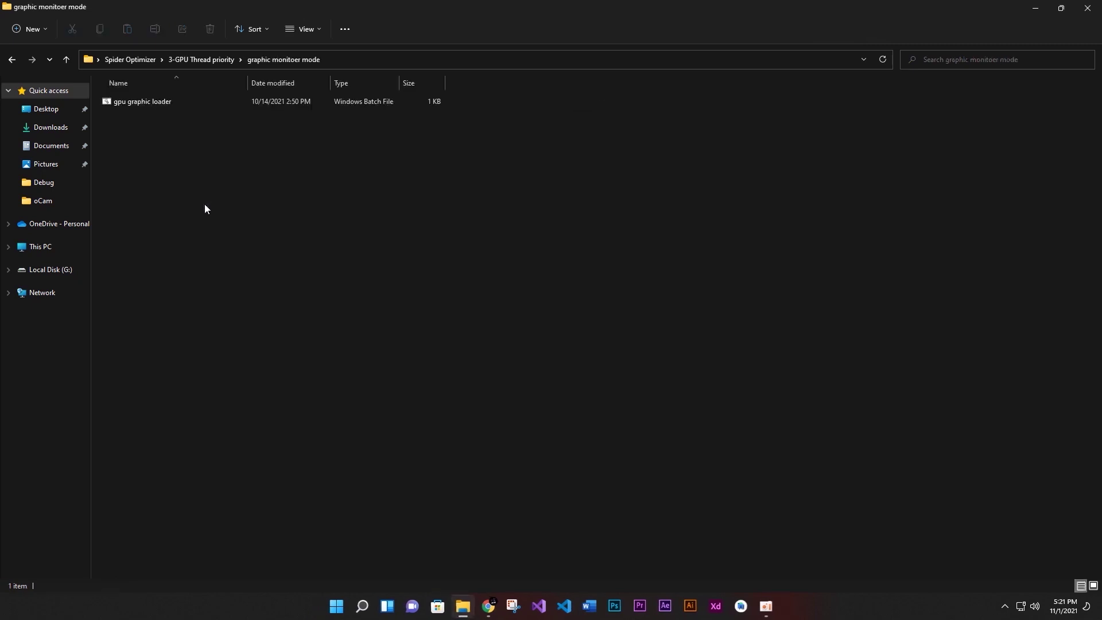
{"action": "left_click", "coordinate": [159, 103]}
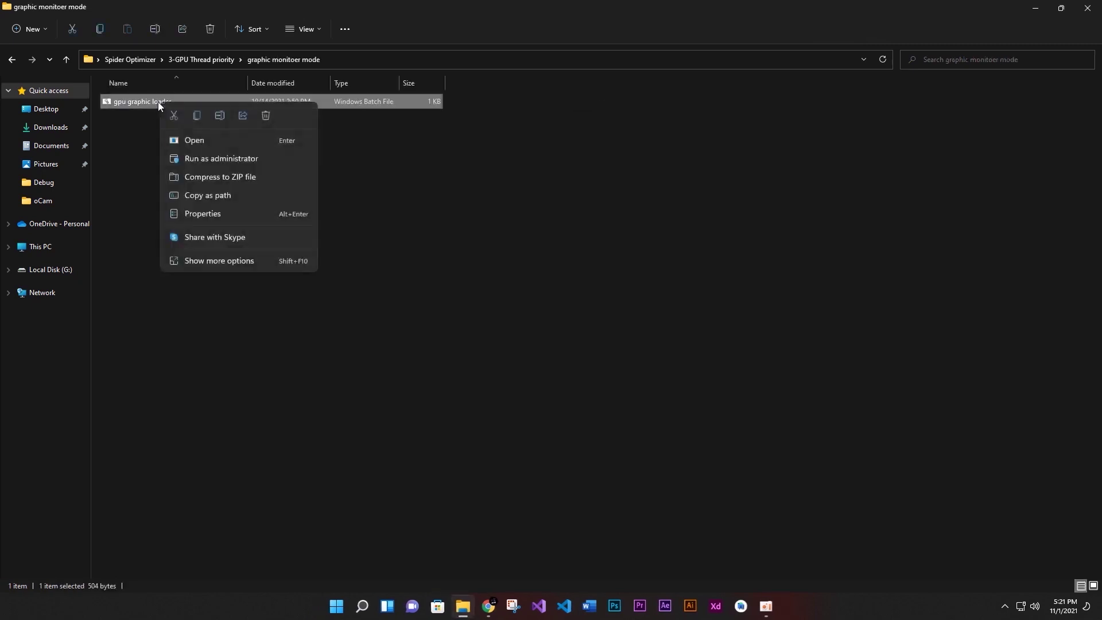
{"action": "left_click", "coordinate": [189, 160]}
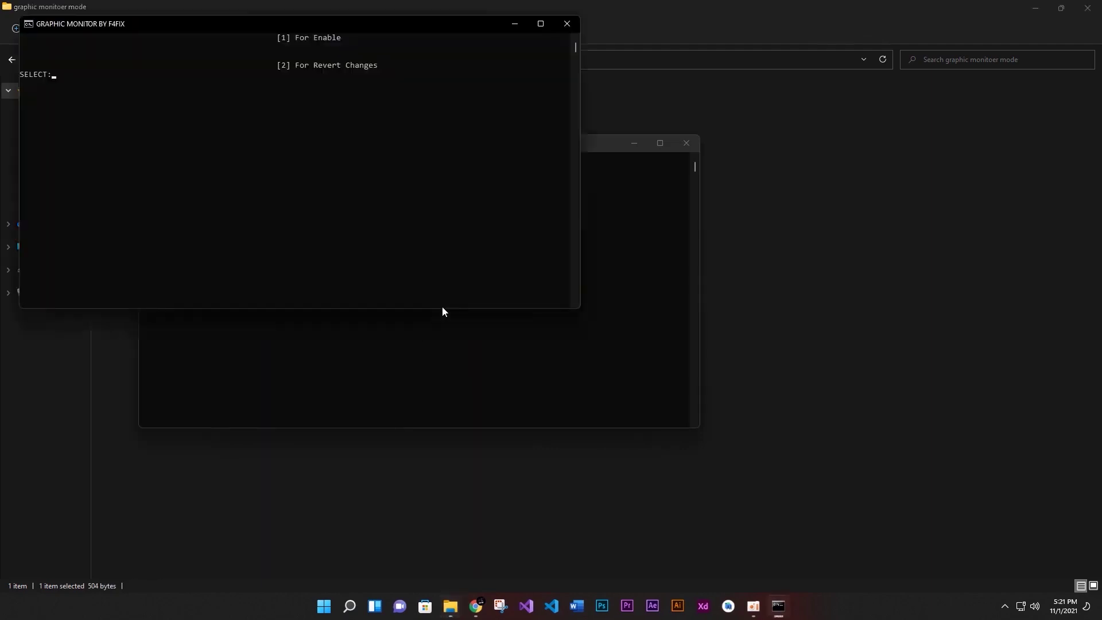
{"action": "type", "text": "1"}
{"action": "key", "text": "Return"}
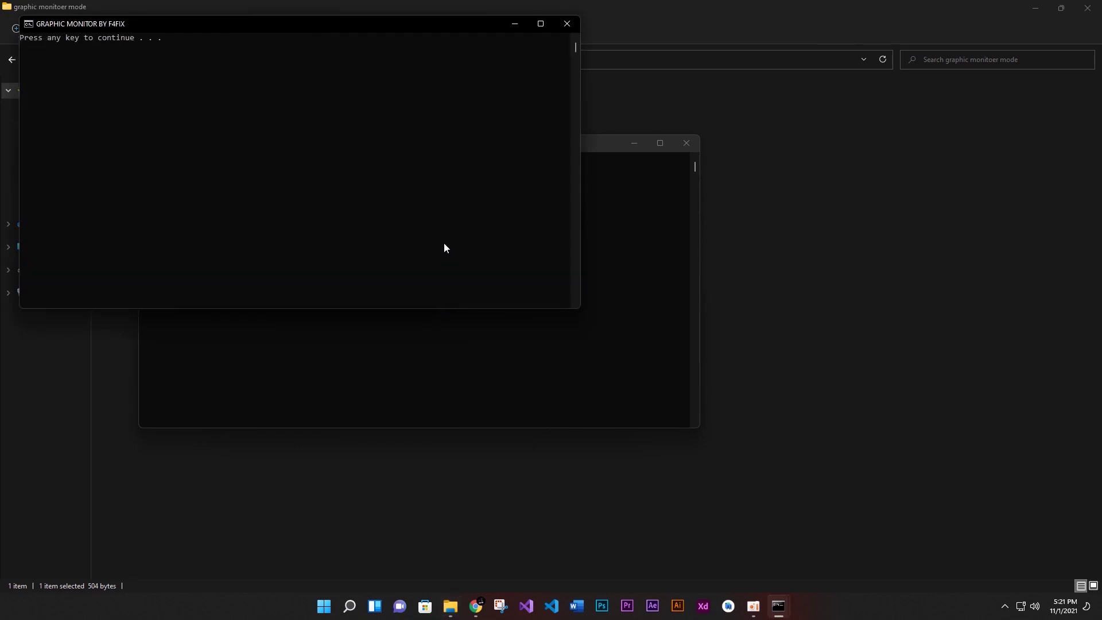
{"action": "key", "text": "Return"}
Step: Return to the Spider Optimizer folder, open 4-log cleaner, and show its scripts as extra large icons
{"action": "key", "text": "BackSpace"}
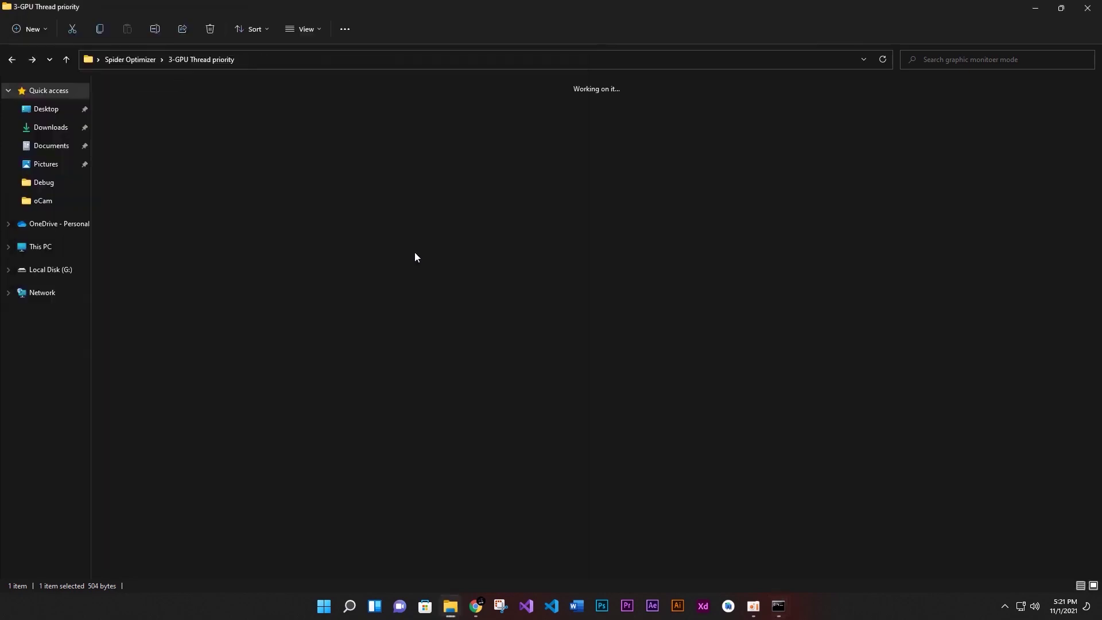
{"action": "left_click", "coordinate": [451, 273]}
{"action": "key", "text": "BackSpace"}
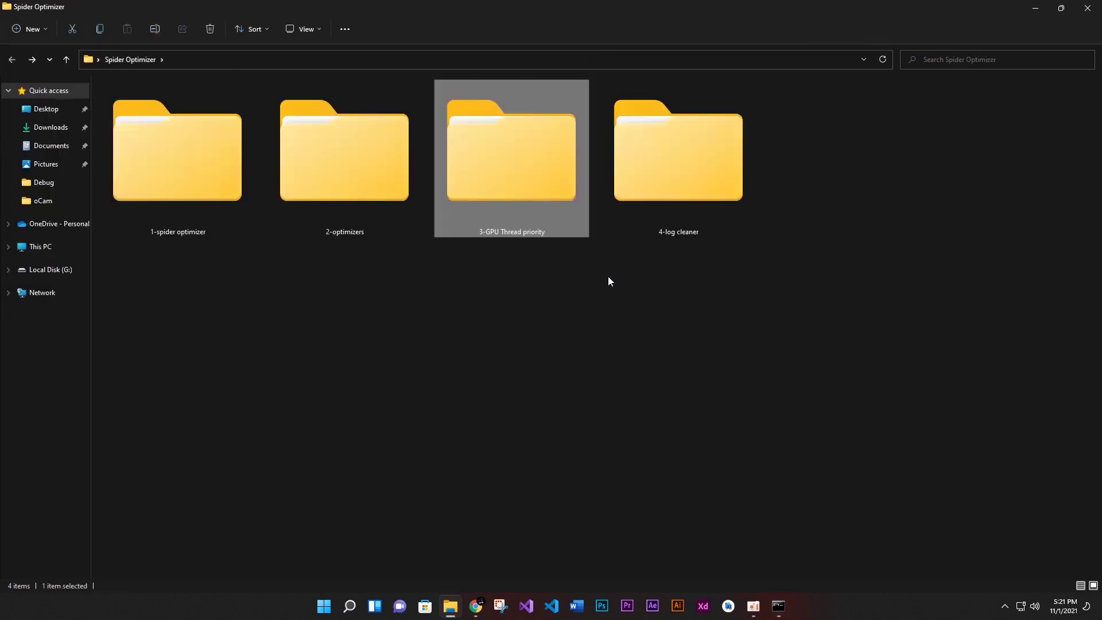
{"action": "double_click", "coordinate": [667, 212]}
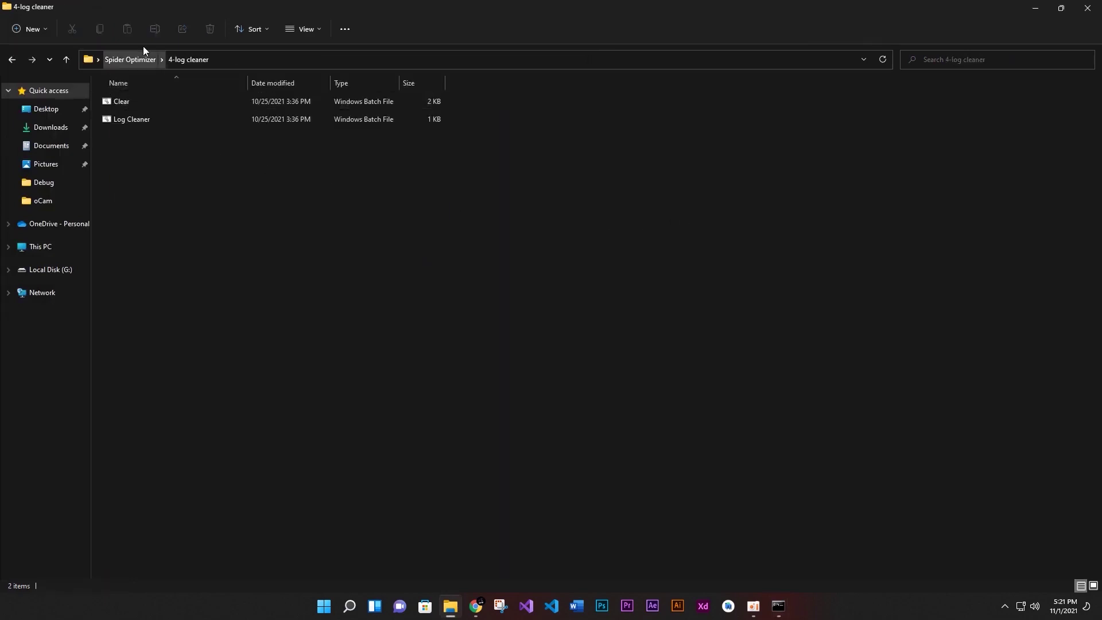
{"action": "left_click", "coordinate": [304, 29]}
{"action": "left_click", "coordinate": [311, 55]}
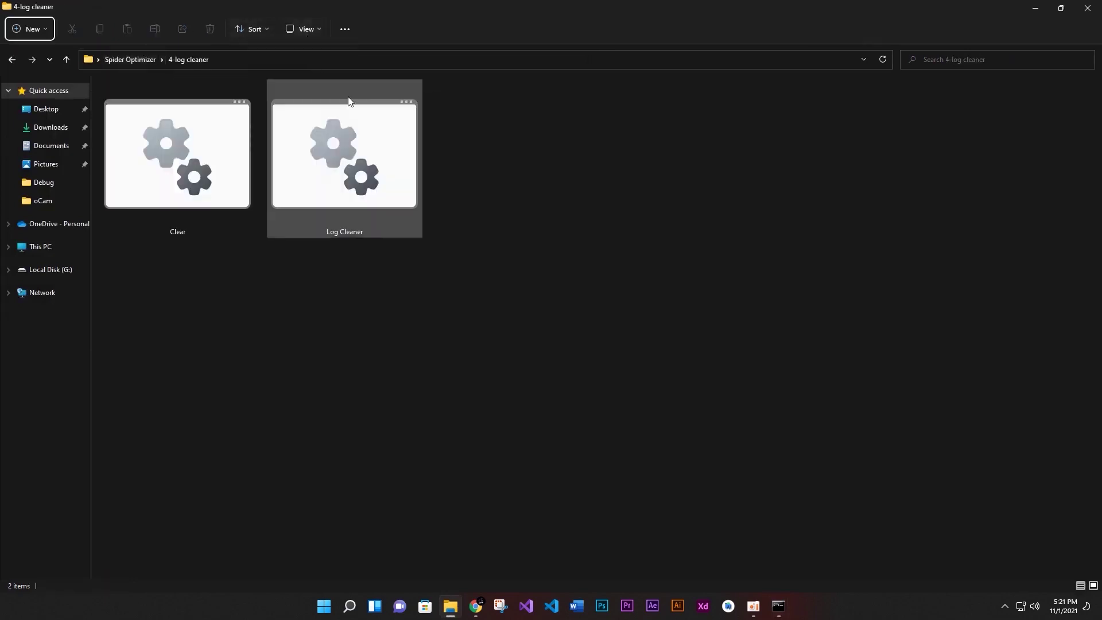
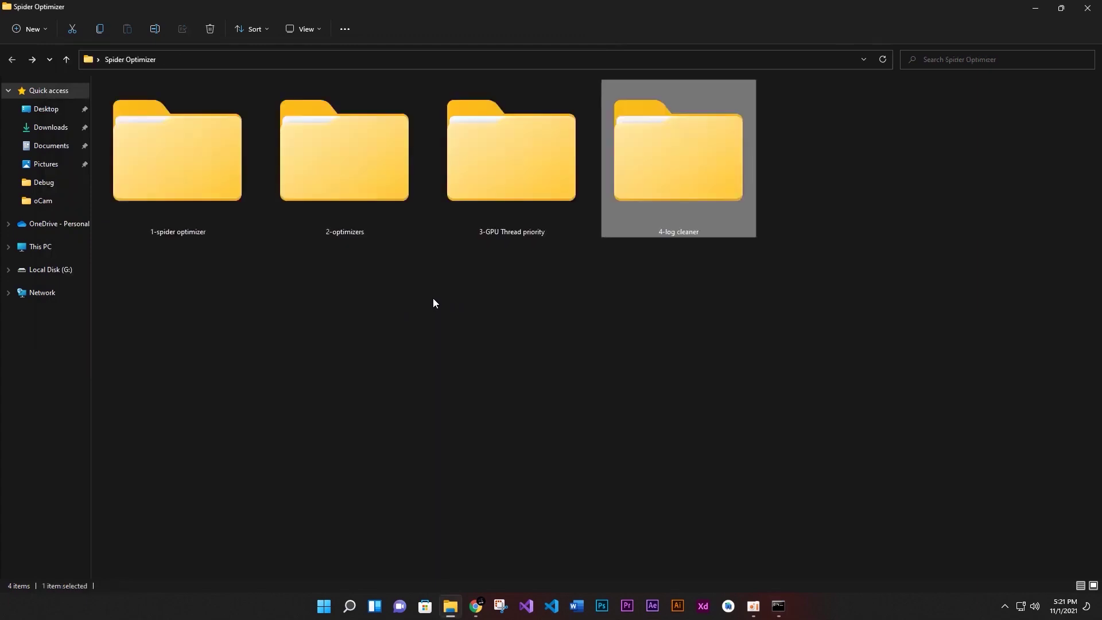
Step: Open the 1-spider optimizer folder and show its files as extra large icons
{"action": "double_click", "coordinate": [181, 225]}
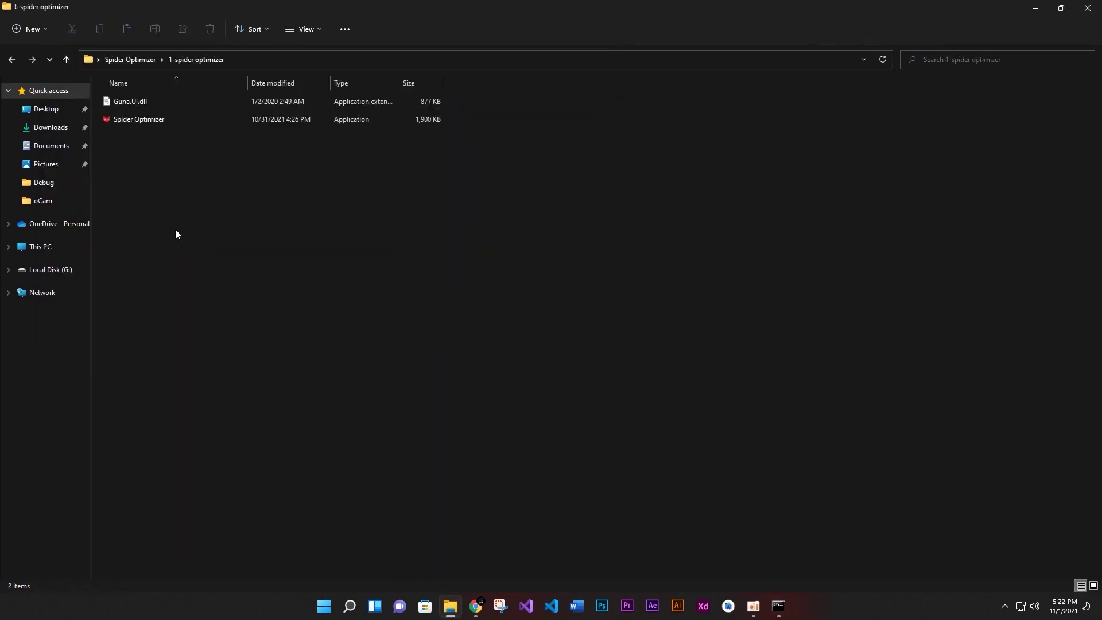
{"action": "left_click", "coordinate": [292, 29]}
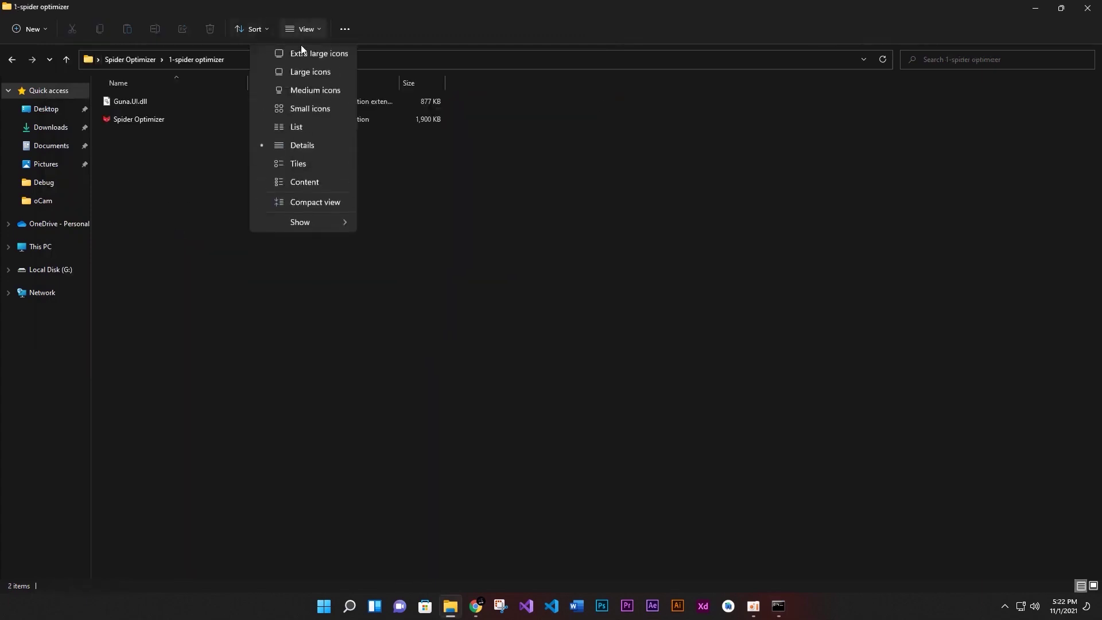
{"action": "left_click", "coordinate": [303, 56]}
{"action": "left_click_drag", "start_coordinate": [631, 311], "coordinate": [167, 175]}
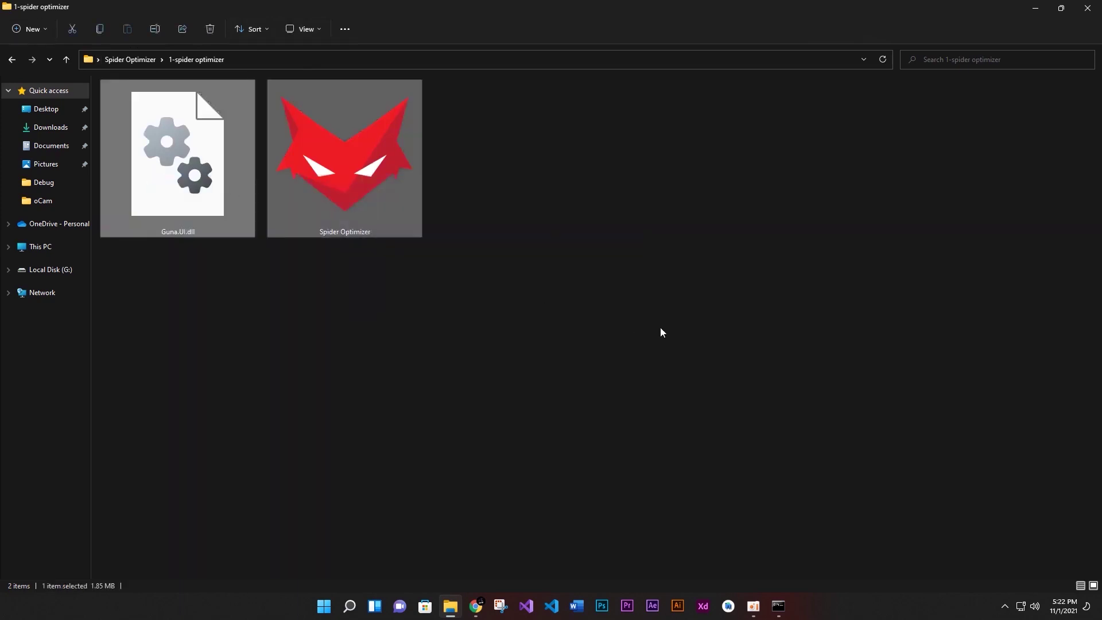
{"action": "left_click_drag", "start_coordinate": [662, 328], "coordinate": [116, 186]}
{"action": "left_click", "coordinate": [325, 302]}
Step: Launch Spider Optimizer as administrator, start the optimization, and close the leftover script console
{"action": "left_click", "coordinate": [344, 181]}
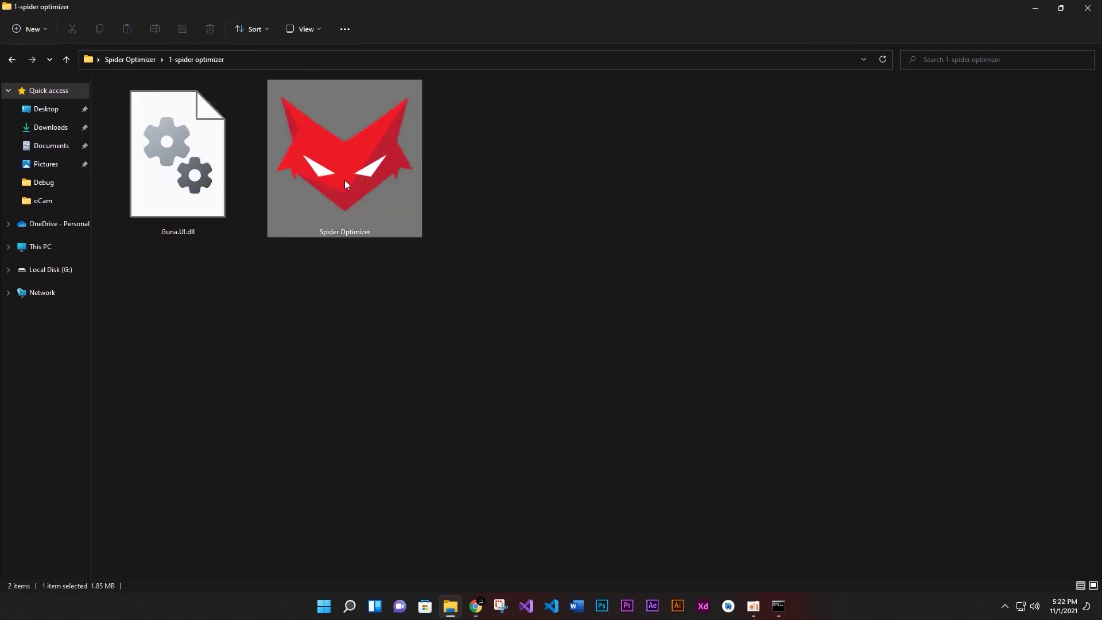
{"action": "right_click", "coordinate": [344, 180]}
{"action": "left_click", "coordinate": [398, 235]}
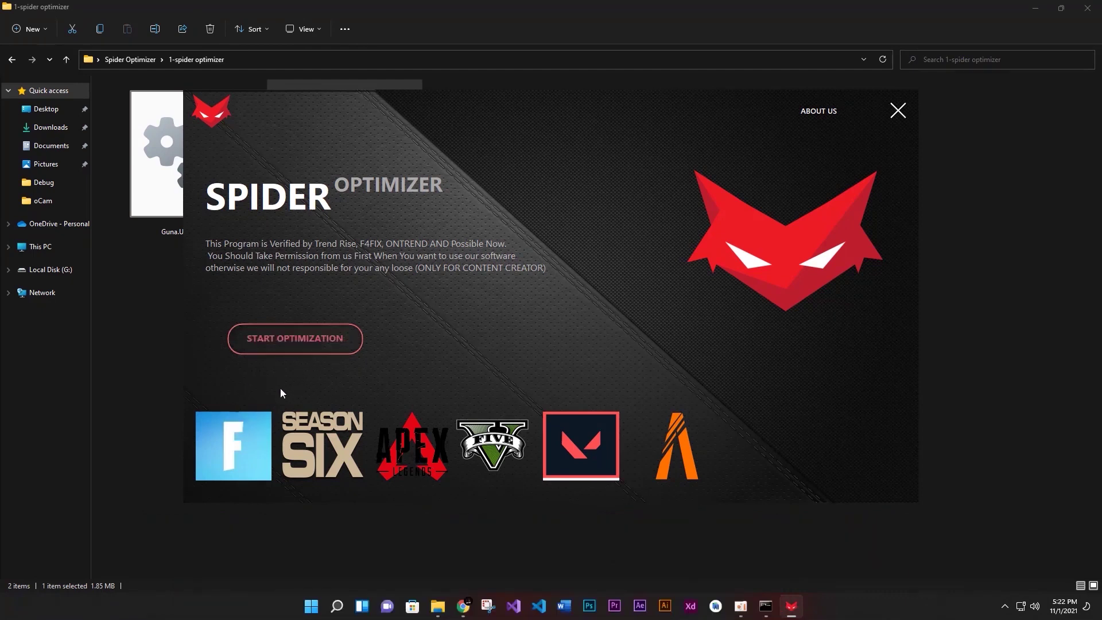
{"action": "left_click", "coordinate": [344, 338]}
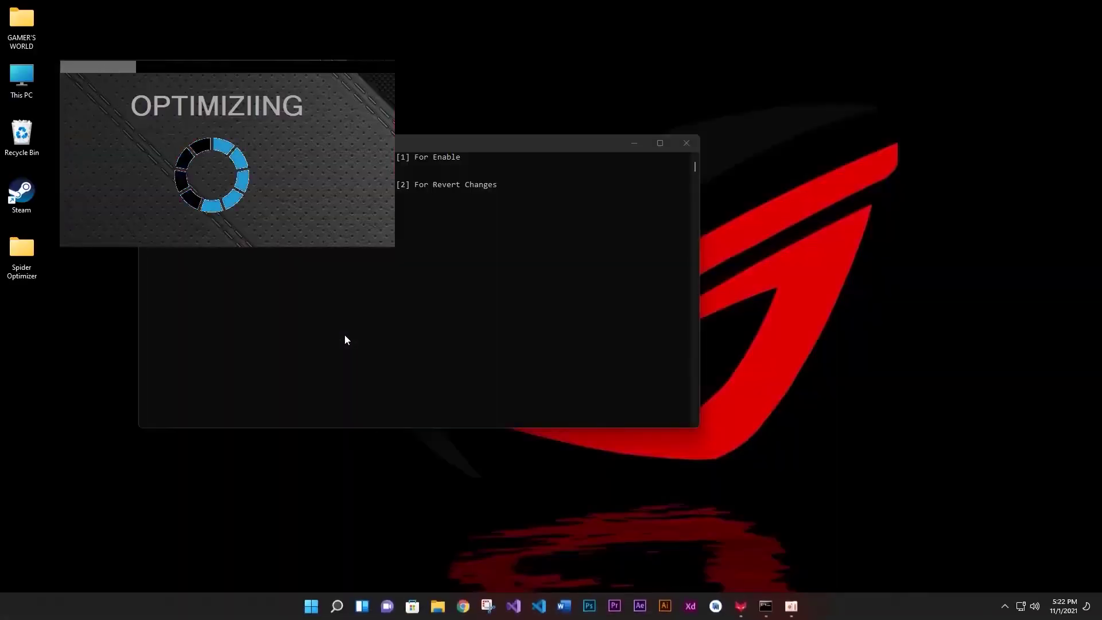
{"action": "left_click", "coordinate": [686, 143]}
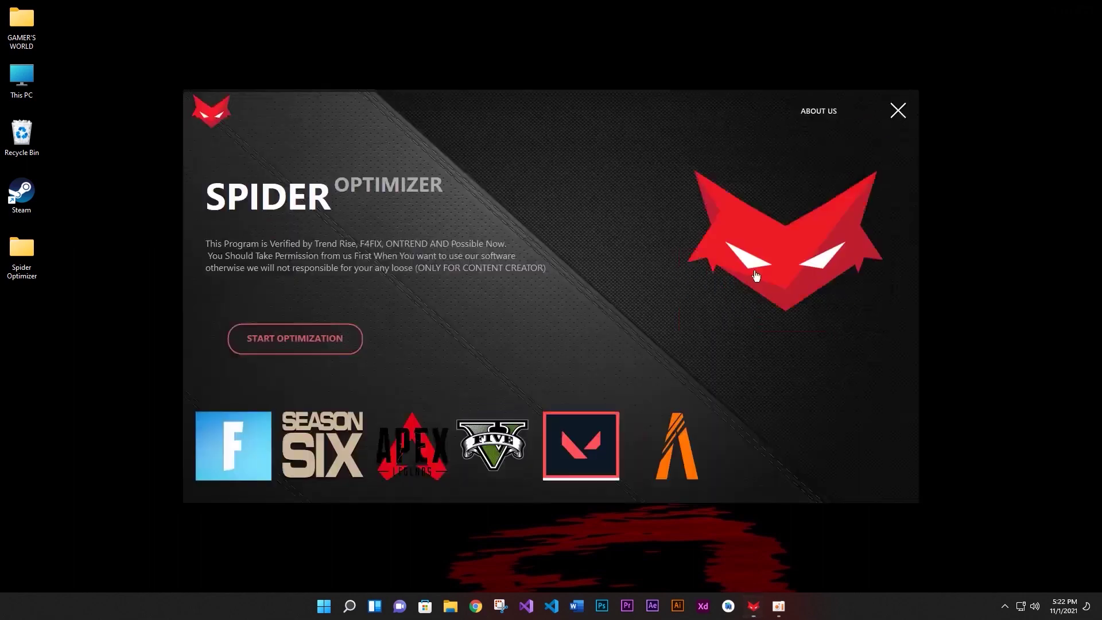
Step: Look through the game entries starting with Fortnite, then view the About Us information and close it
{"action": "left_click", "coordinate": [255, 453]}
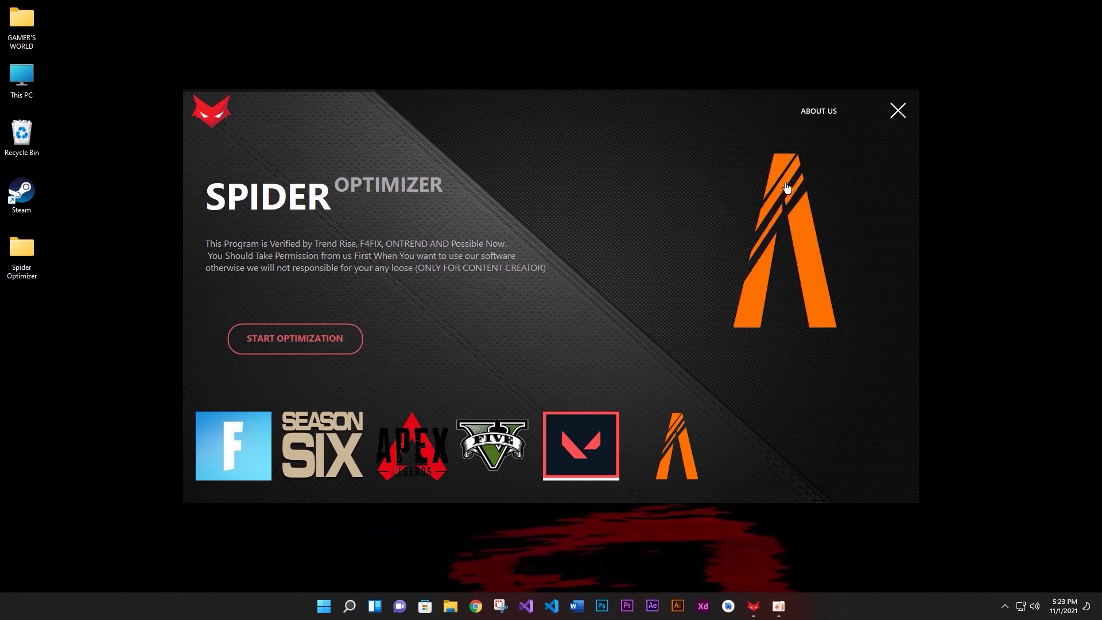
{"action": "left_click", "coordinate": [818, 113]}
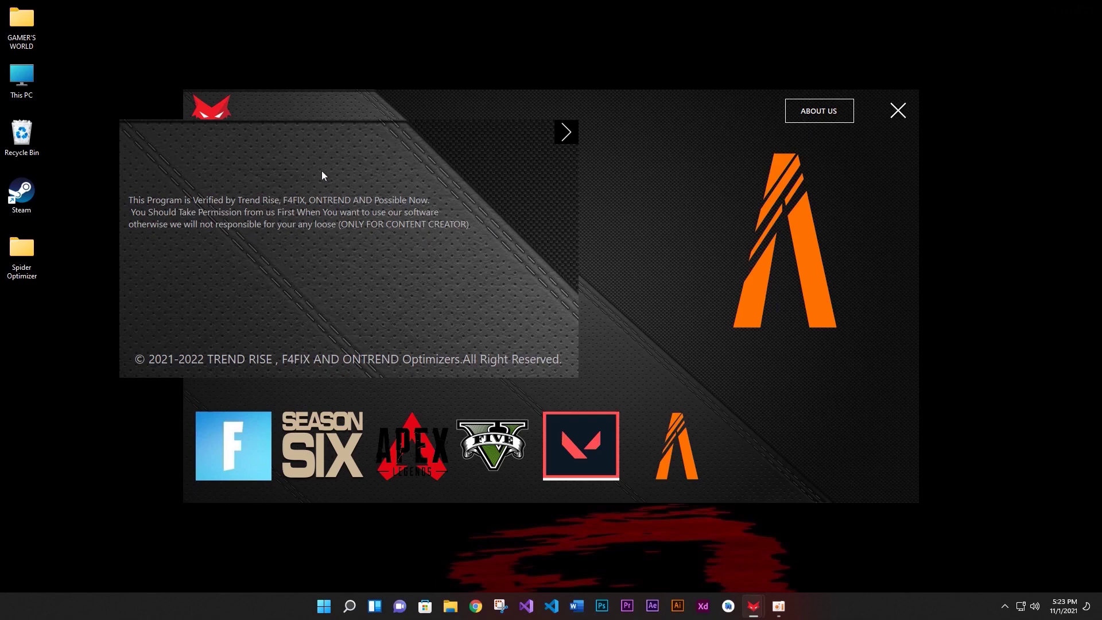
{"action": "left_click", "coordinate": [561, 135]}
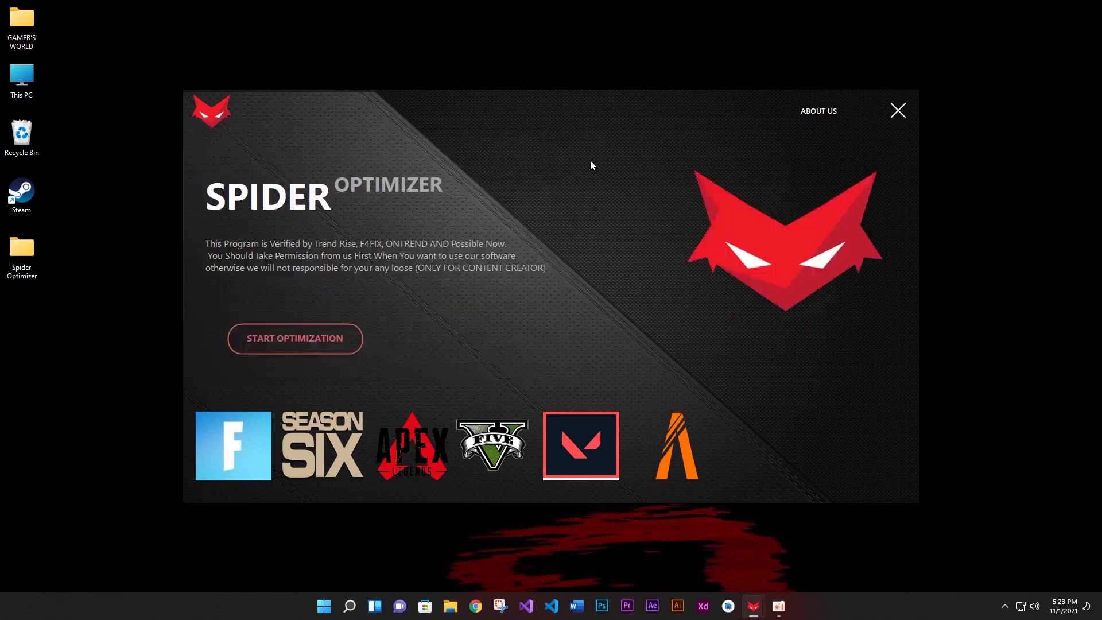